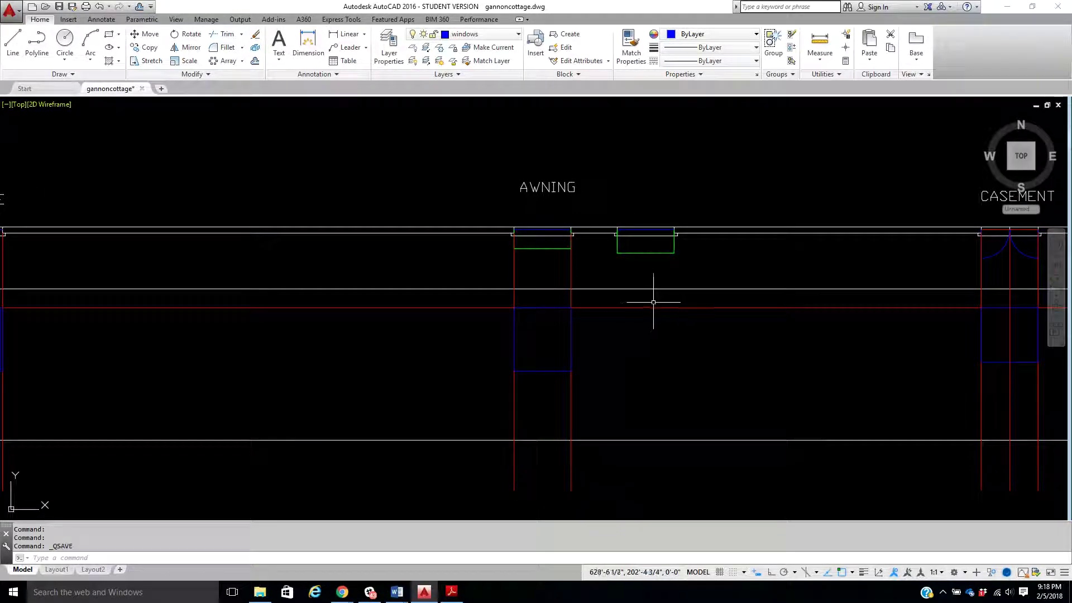
- Measure the awning window opening at 3'-4" with a linear dimension, then zoom onto its blue outline
{"action": "scroll", "coordinate": [601, 300], "scroll_direction": "up", "scroll_amount": 4}
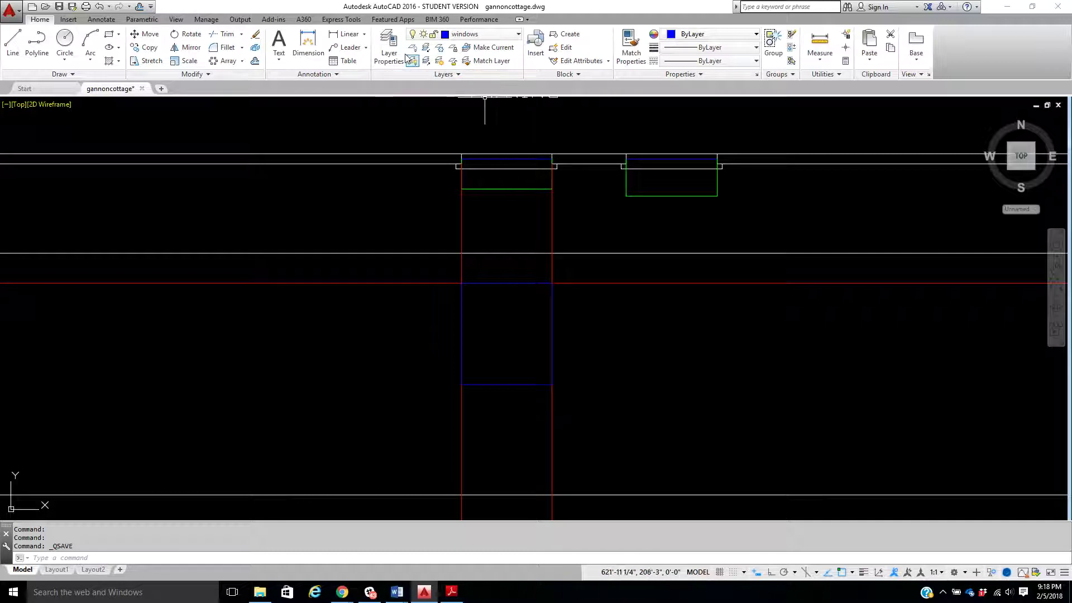
{"action": "left_click", "coordinate": [349, 35]}
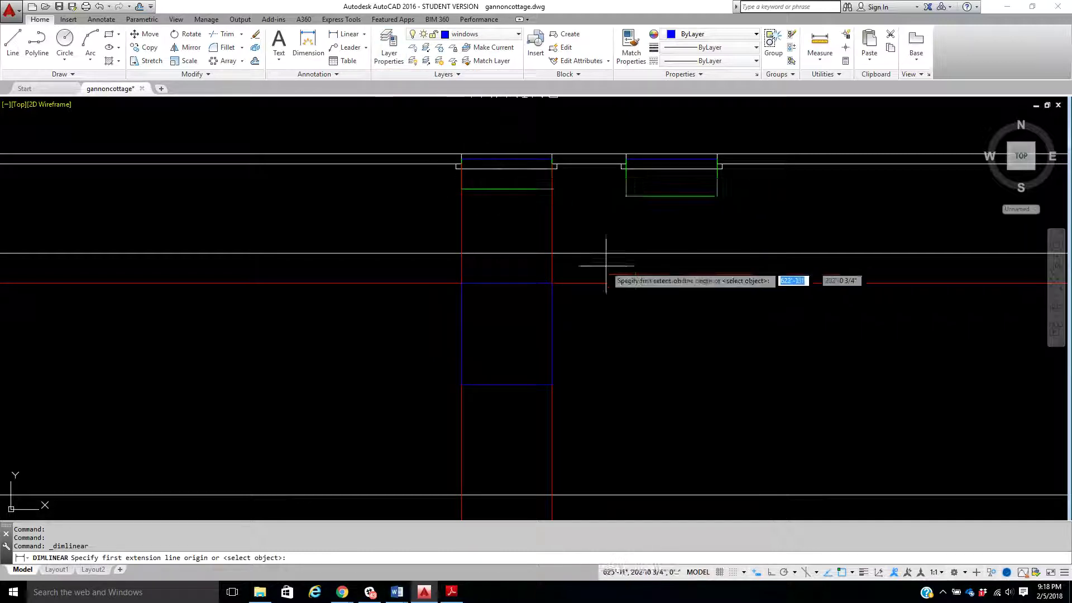
{"action": "left_click", "coordinate": [551, 283]}
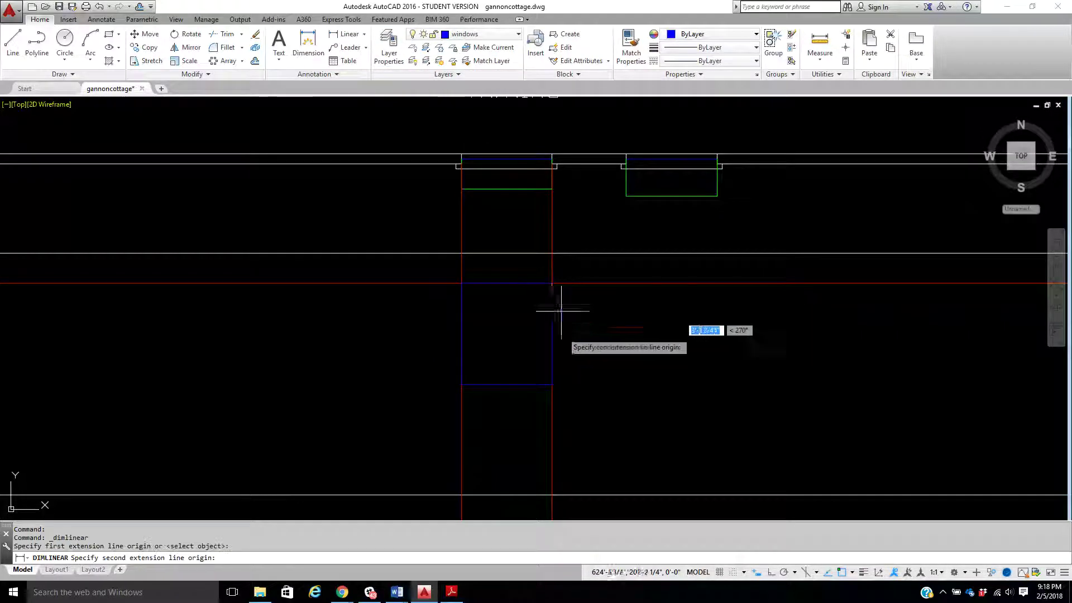
{"action": "left_click", "coordinate": [551, 385]}
{"action": "right_click", "coordinate": [593, 384]}
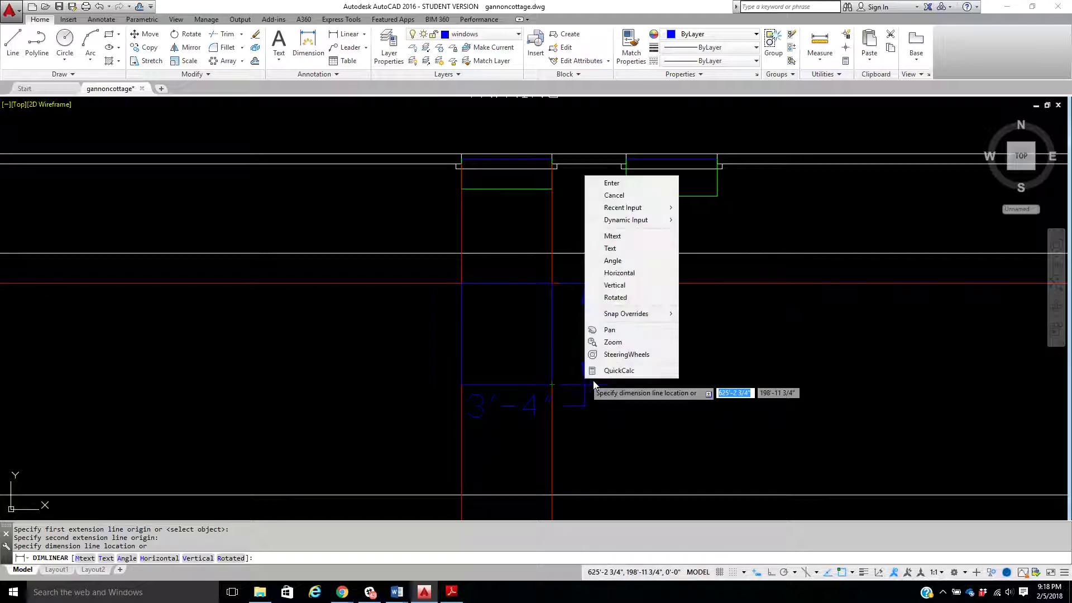
{"action": "left_click", "coordinate": [619, 186]}
{"action": "middle_click_drag", "start_coordinate": [550, 310], "coordinate": [564, 278]}
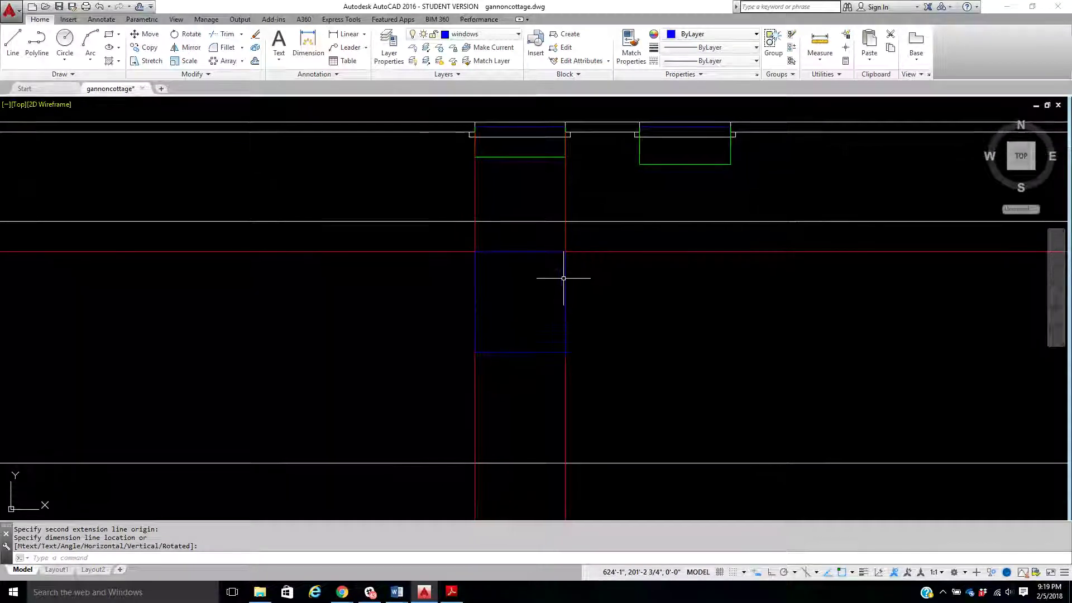
{"action": "scroll", "coordinate": [564, 278], "scroll_direction": "up", "scroll_amount": 2}
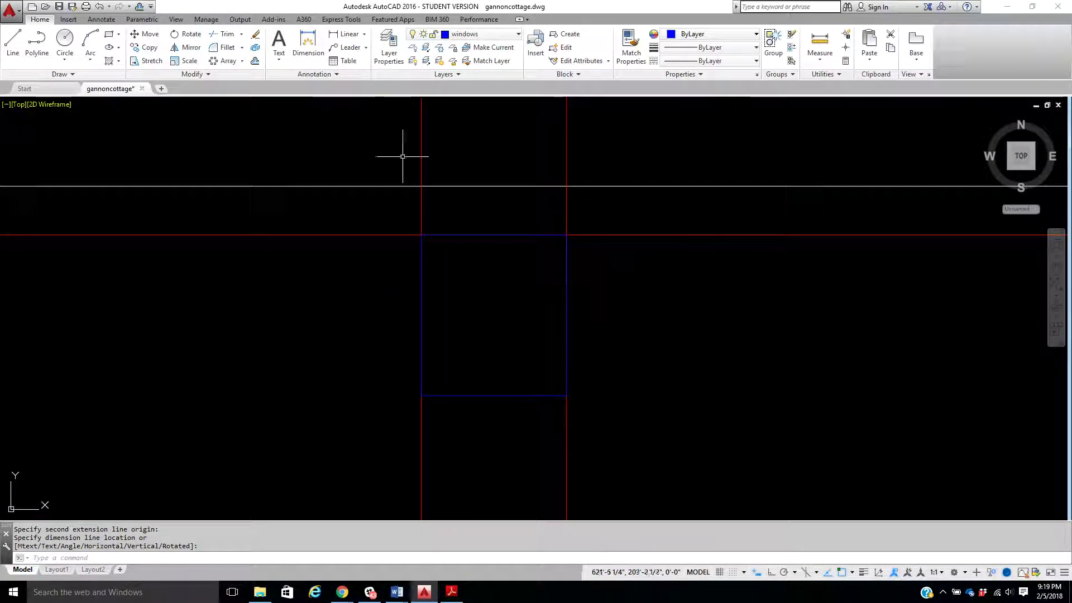
- Offset the window rectangle inward by 1" twice to make two nested frame rectangles
{"action": "left_click", "coordinate": [258, 63]}
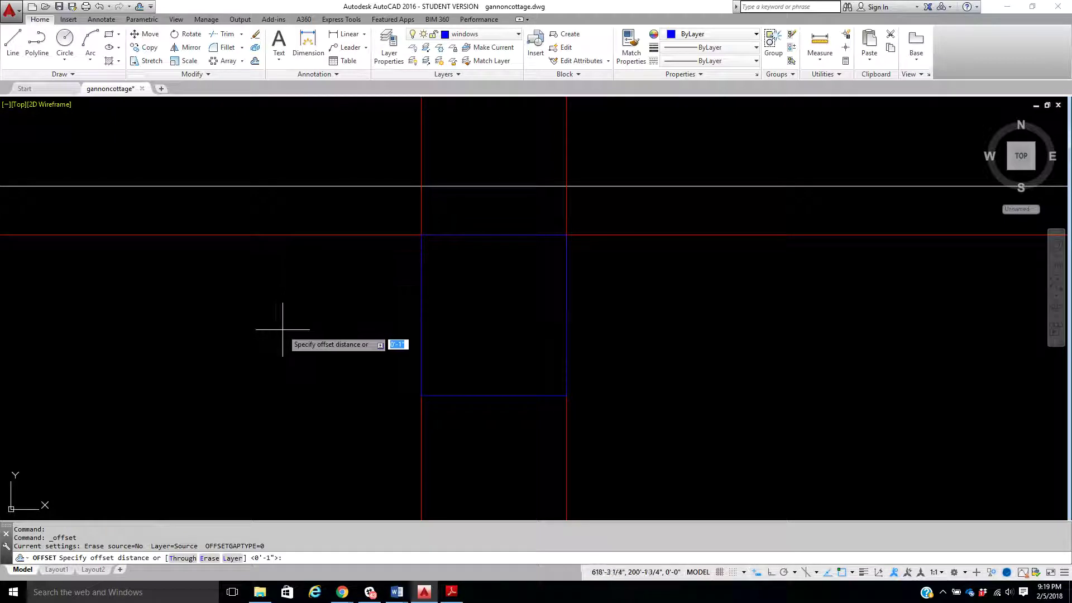
{"action": "key", "text": "Return"}
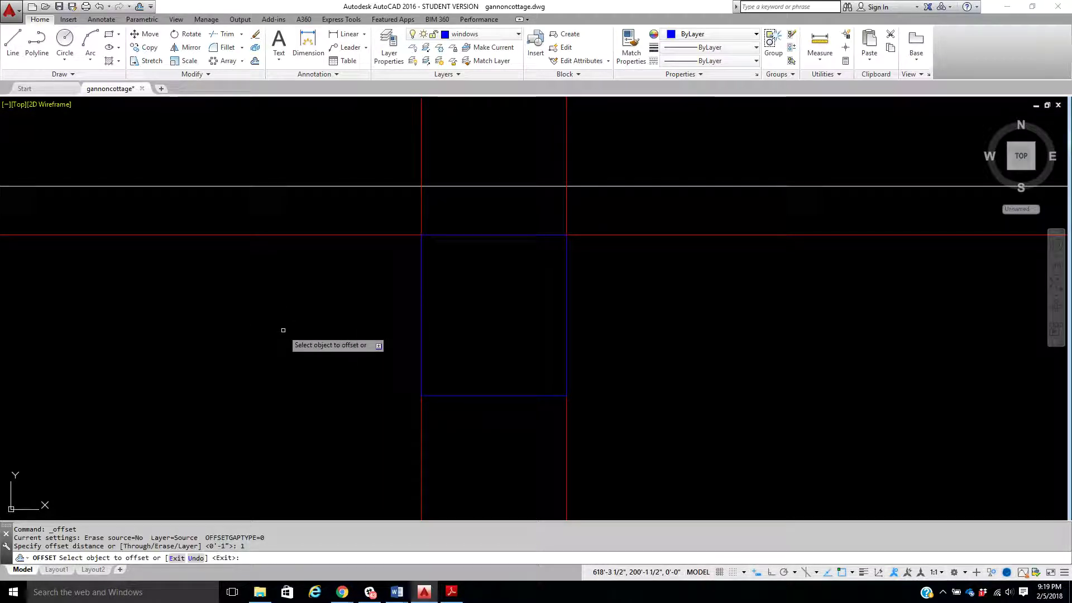
{"action": "left_click", "coordinate": [450, 235]}
{"action": "left_click", "coordinate": [450, 267]}
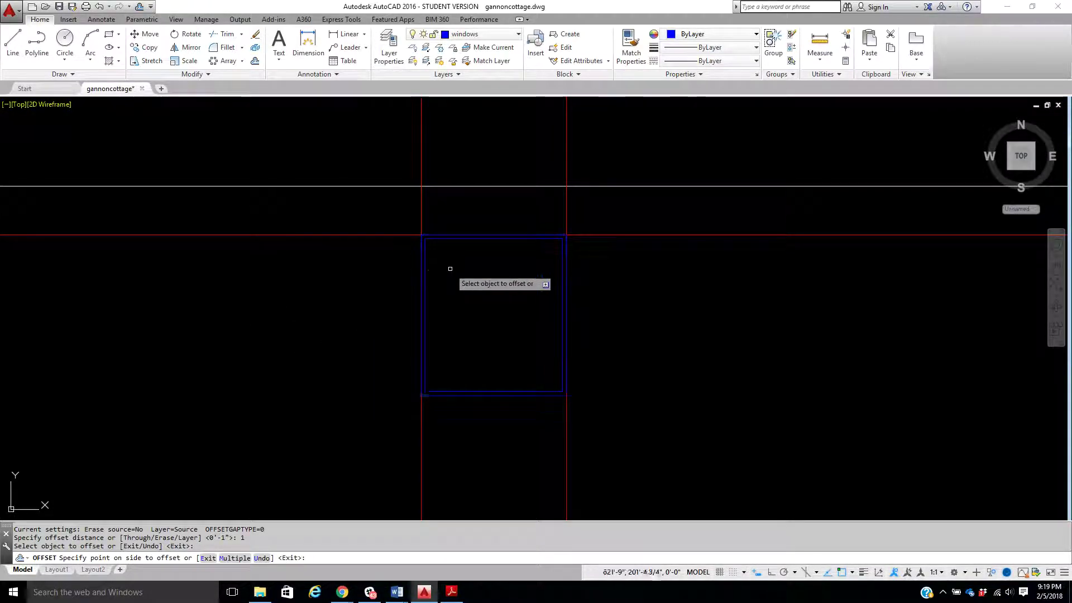
{"action": "left_click", "coordinate": [452, 239]}
{"action": "left_click", "coordinate": [453, 268]}
{"action": "right_click", "coordinate": [461, 280]}
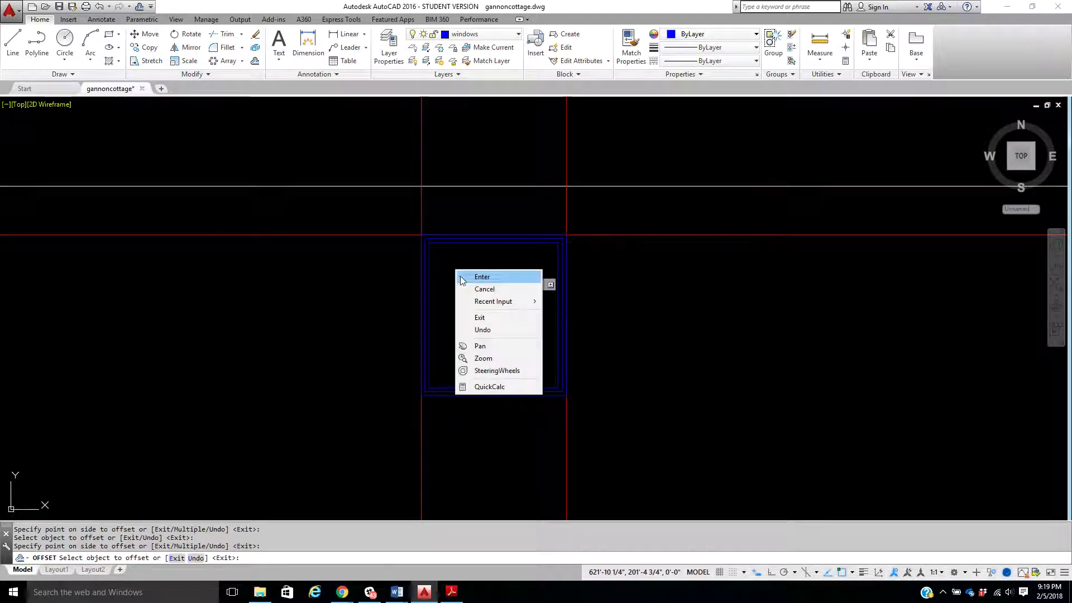
{"action": "left_click", "coordinate": [461, 278]}
{"action": "scroll", "coordinate": [445, 277], "scroll_direction": "up", "scroll_amount": 2}
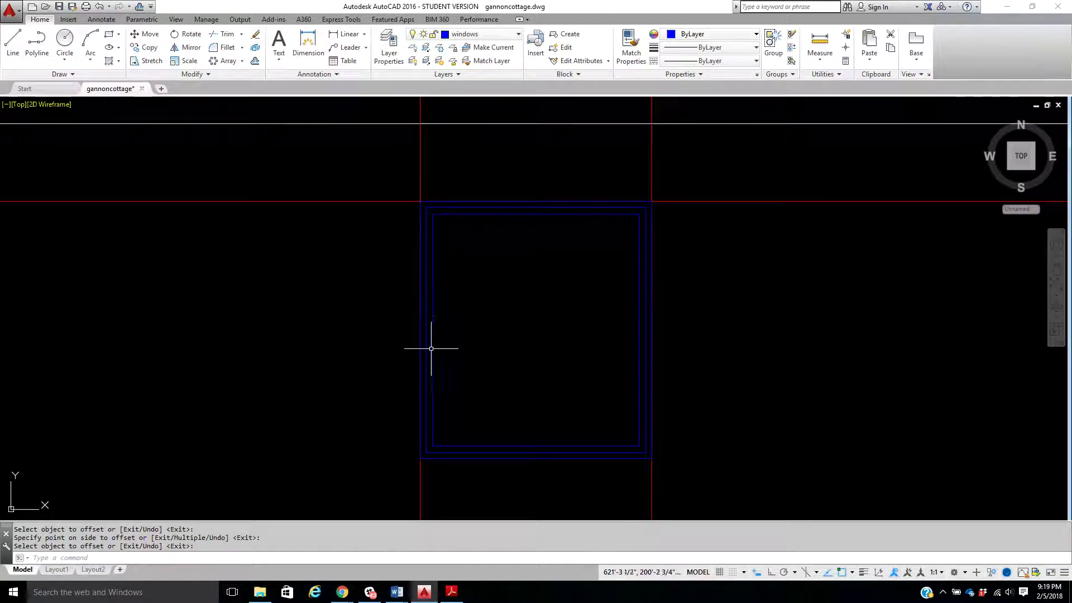
{"action": "key", "text": "Return"}
{"action": "left_click", "coordinate": [432, 276]}
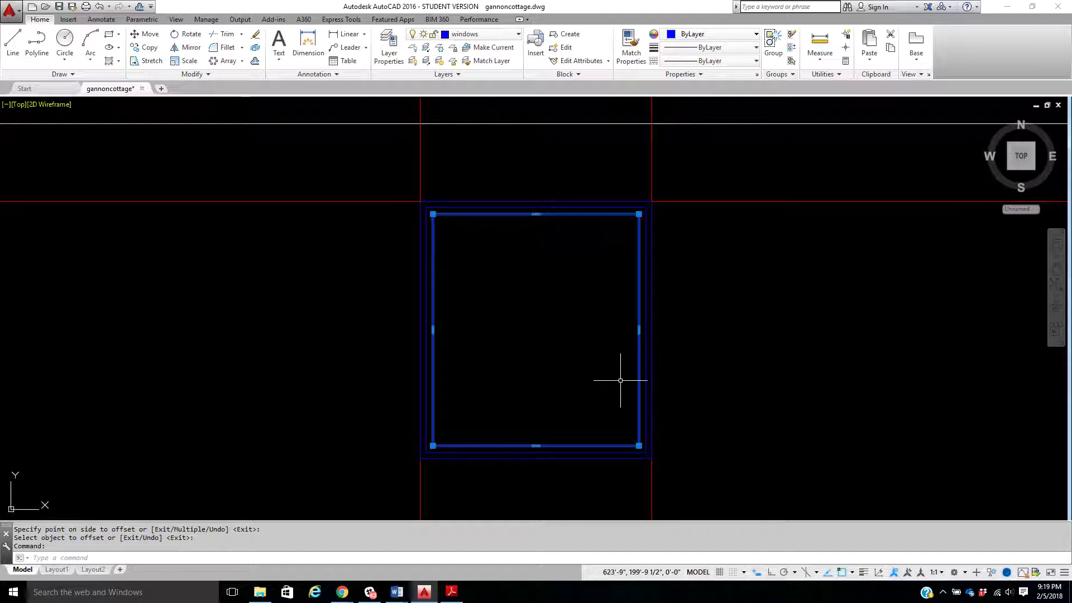
{"action": "key", "text": "Escape"}
{"action": "key", "text": "Escape"}
{"action": "key", "text": "Escape"}
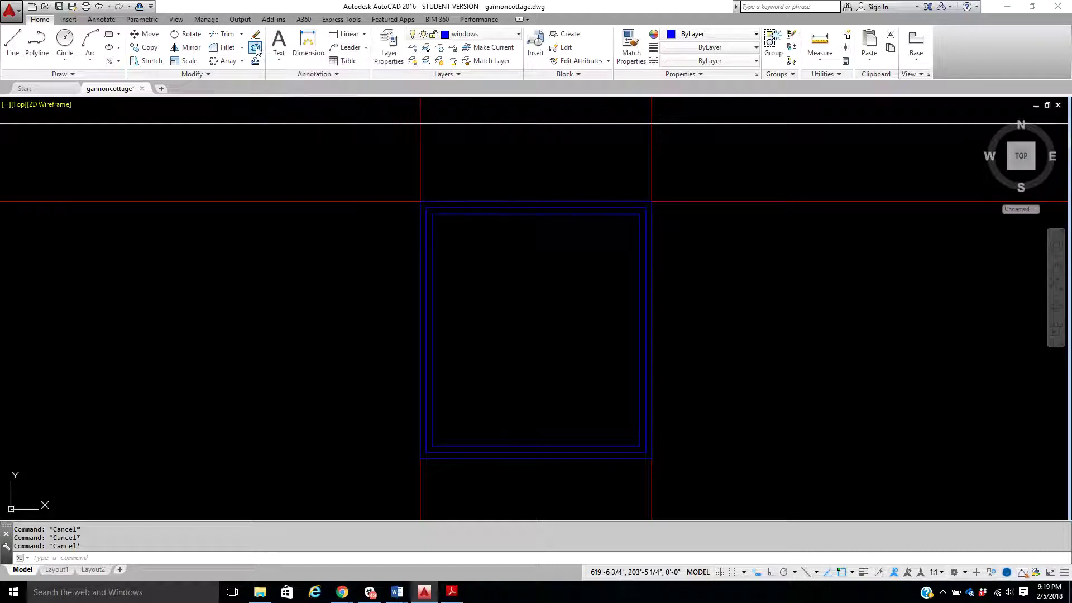
- Explode the innermost rectangle into separate lines
{"action": "left_click", "coordinate": [433, 281]}
{"action": "key", "text": "Return"}
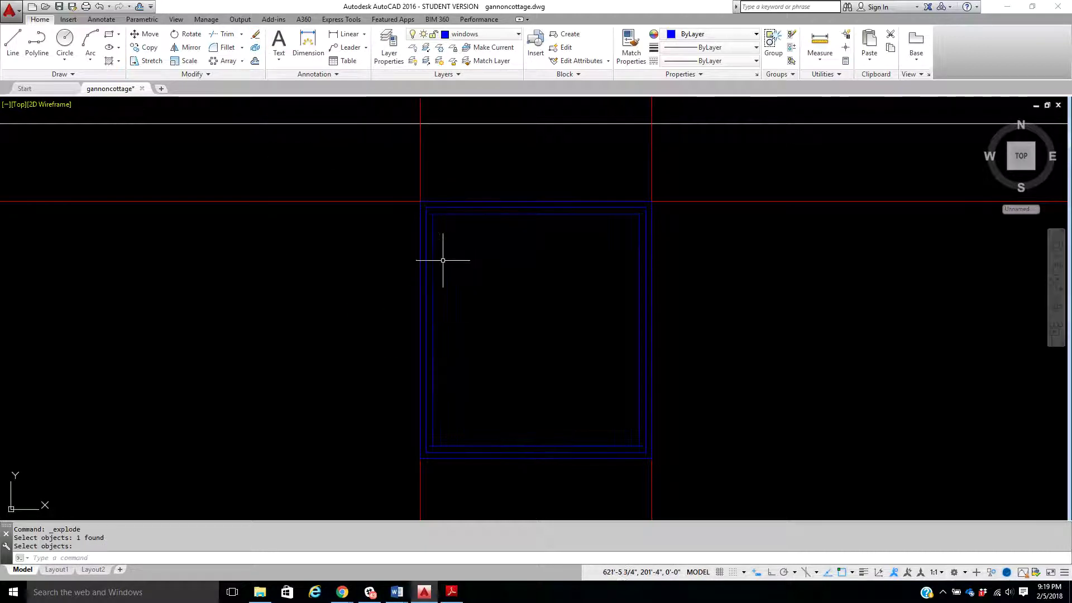
{"action": "left_click", "coordinate": [432, 262]}
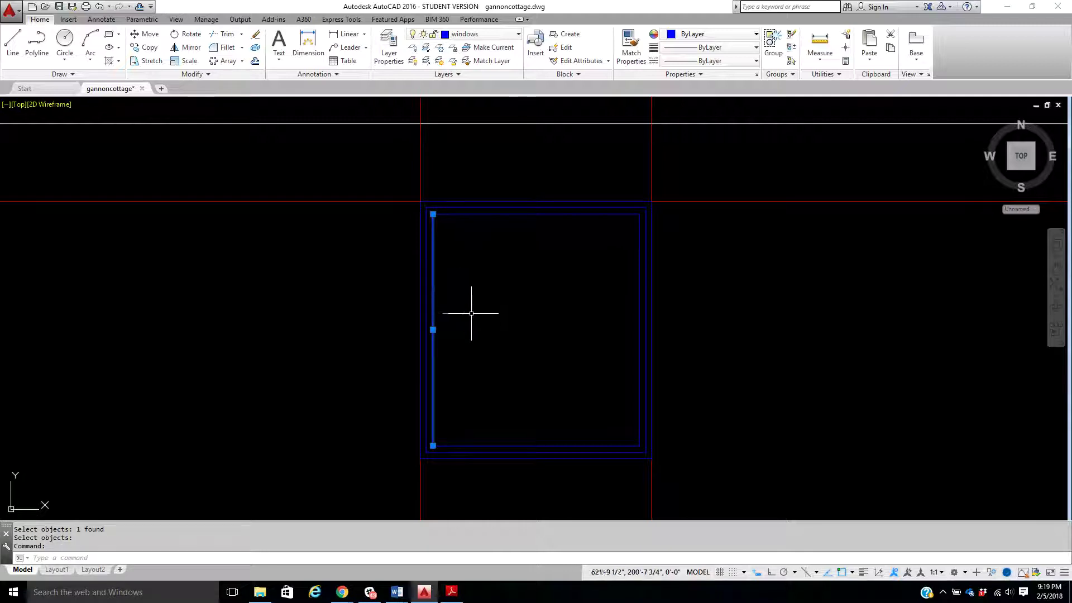
{"action": "key", "text": "Escape"}
{"action": "key", "text": "Escape"}
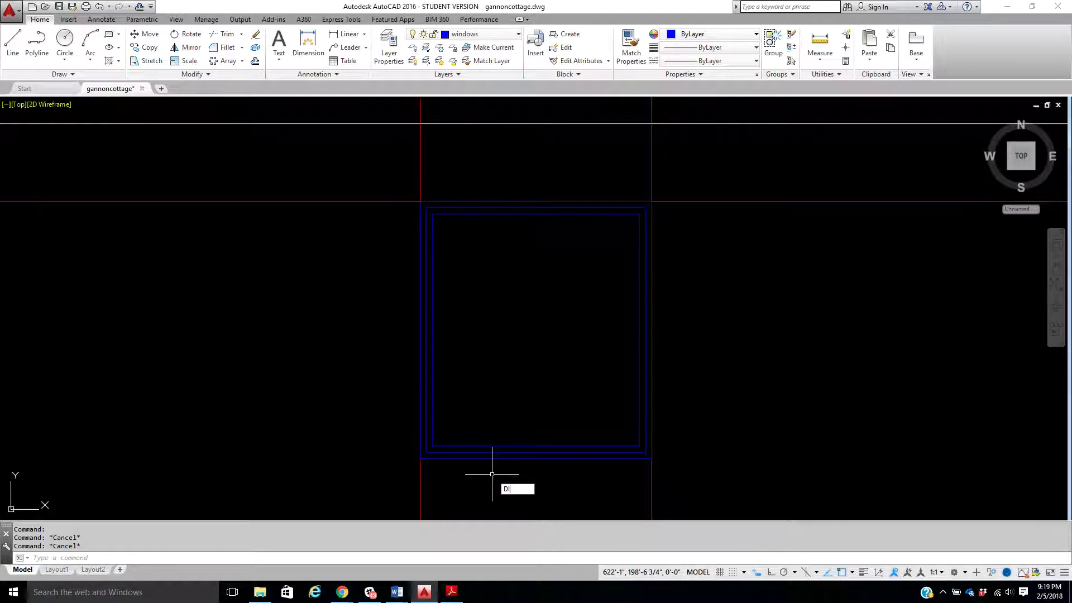
- Divide the innermost rectangle's left edge into 3 equal segments
{"action": "key", "text": "Return"}
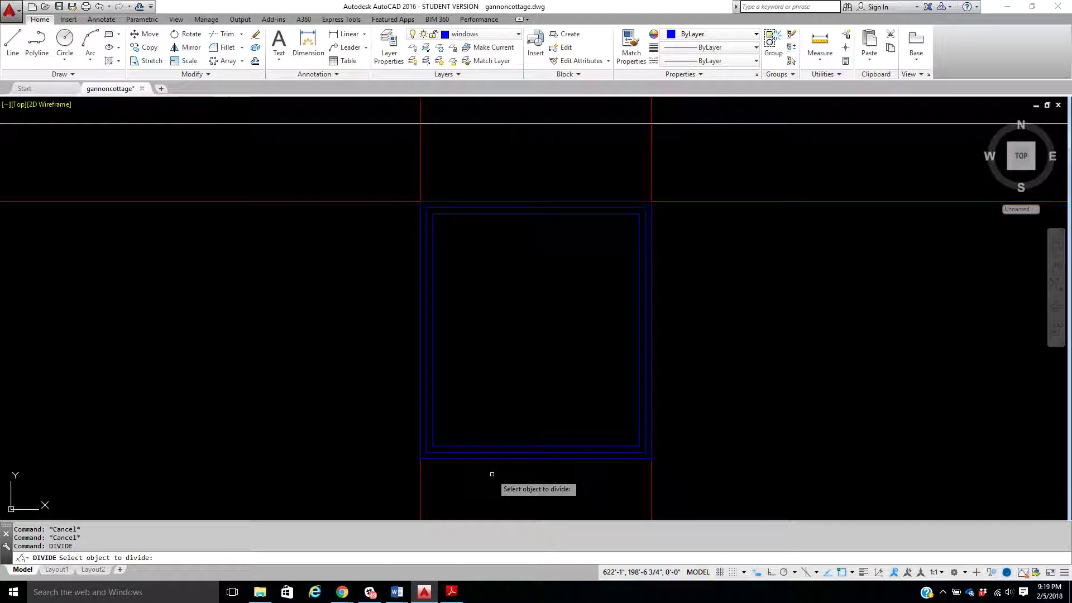
{"action": "left_click", "coordinate": [433, 356]}
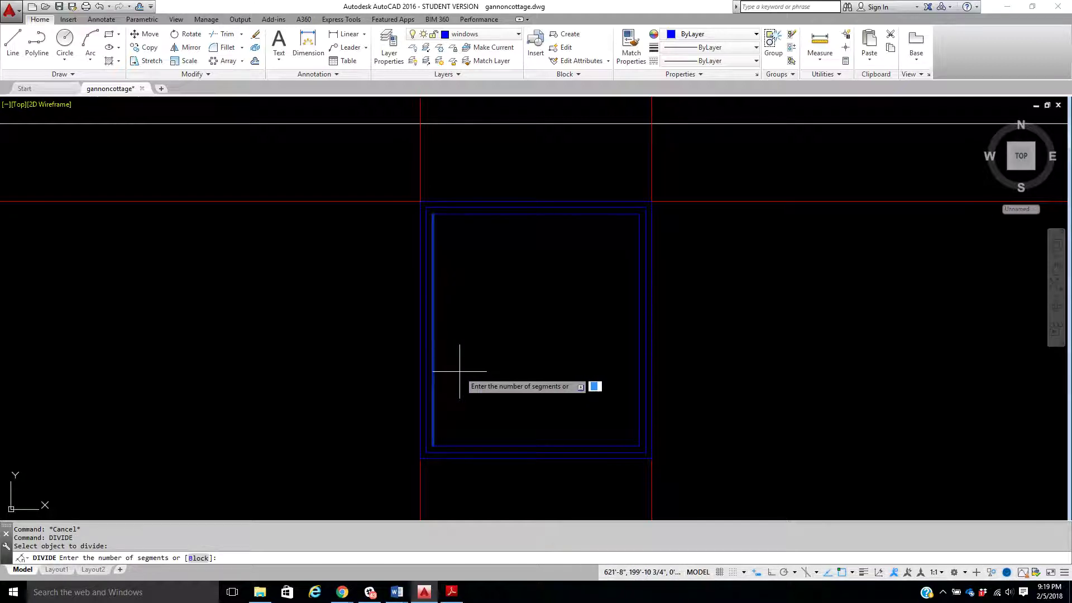
{"action": "key", "text": "Return"}
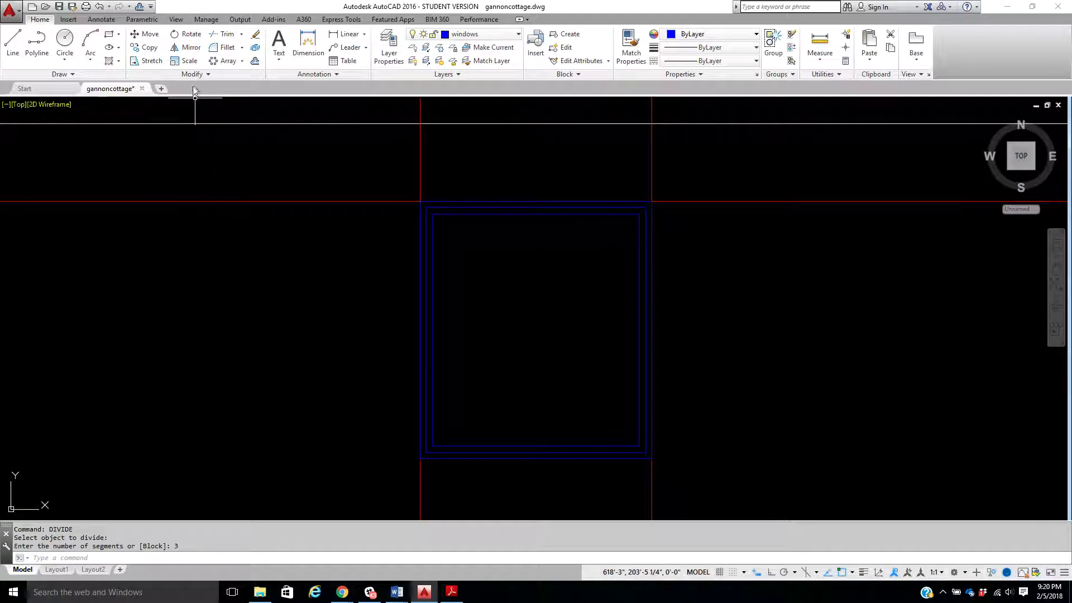
- Draw a horizontal line from the upper division node on the left inner edge, with Ortho on
{"action": "left_click", "coordinate": [15, 43]}
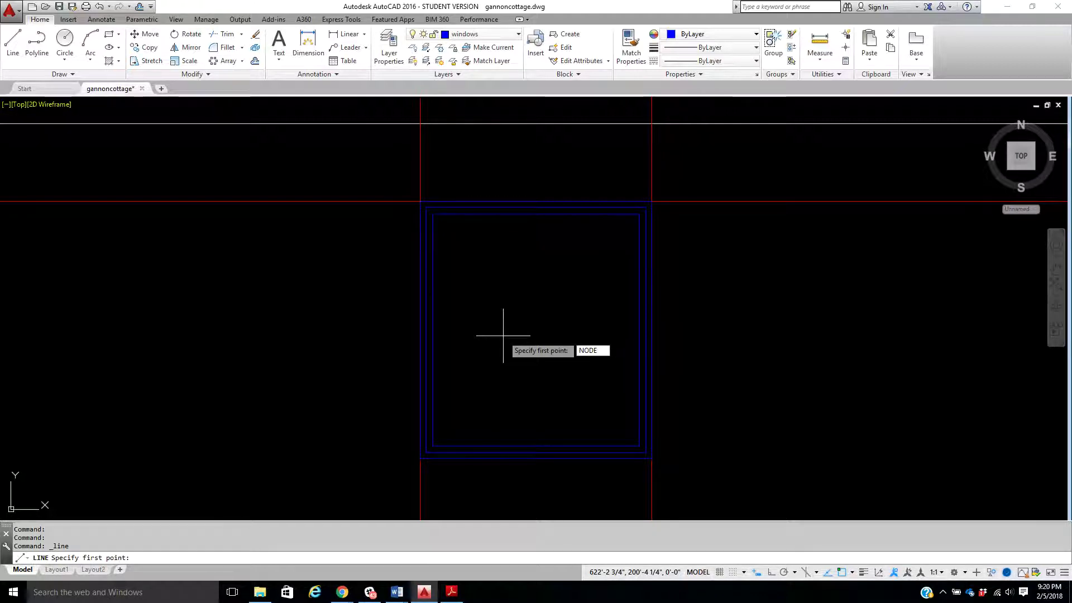
{"action": "key", "text": "Return"}
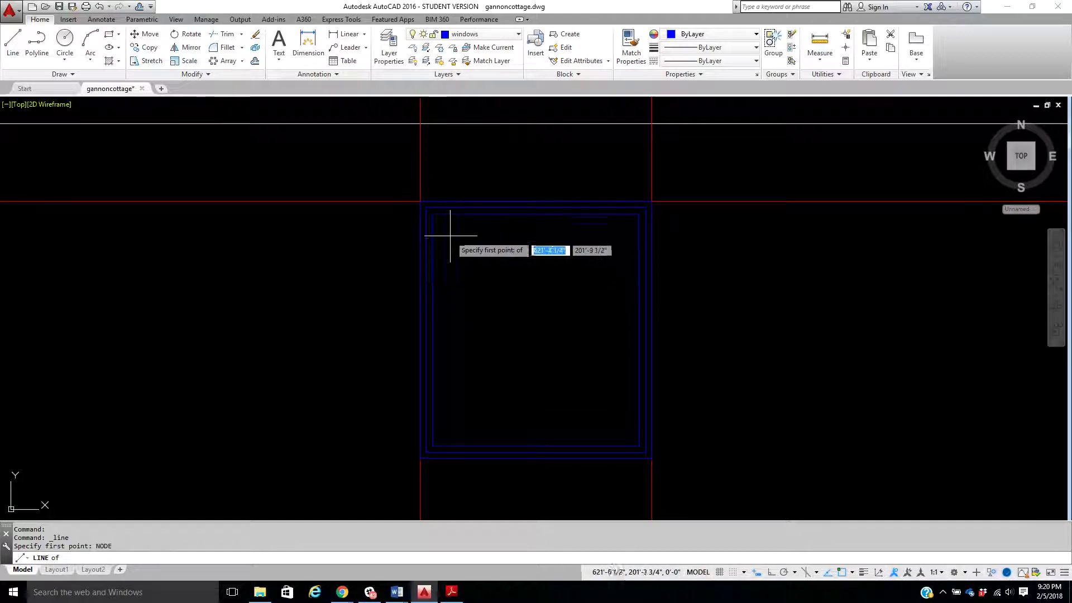
{"action": "left_click", "coordinate": [433, 290]}
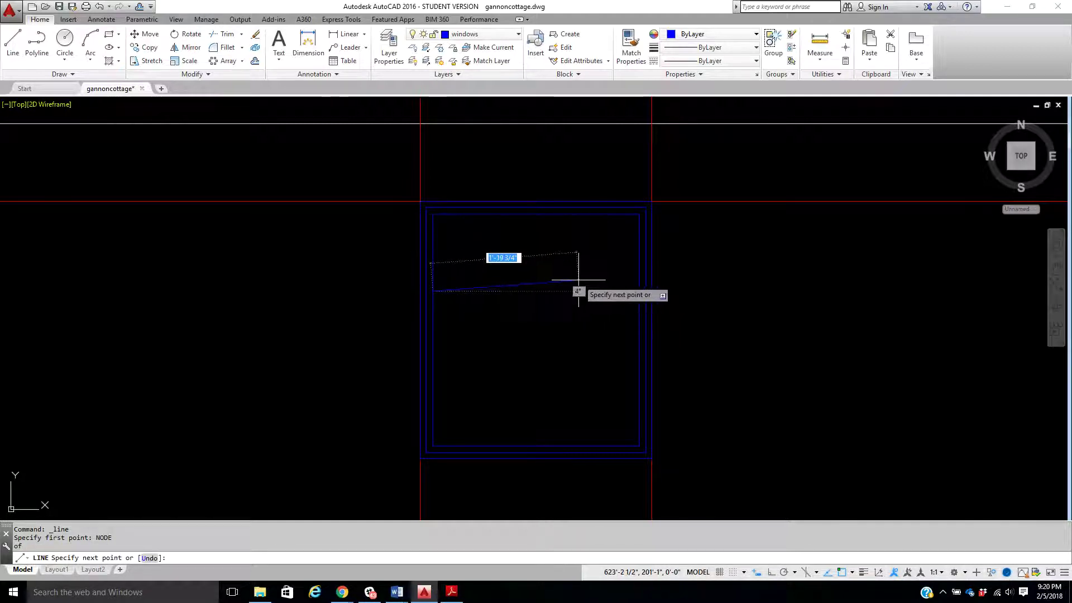
{"action": "key", "text": "F8"}
{"action": "left_click", "coordinate": [595, 286]}
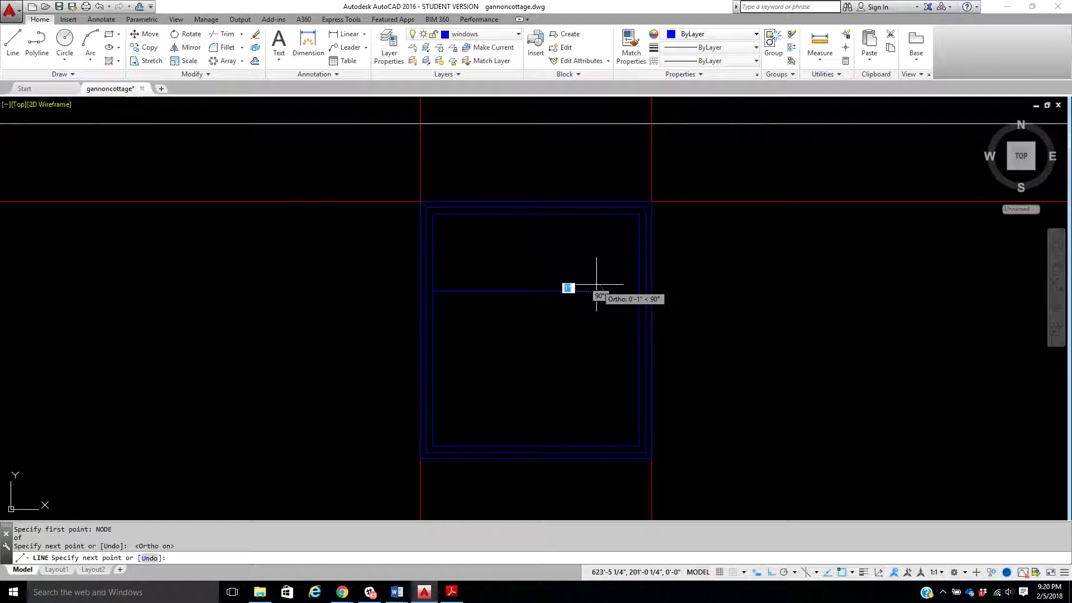
{"action": "right_click", "coordinate": [596, 290]}
{"action": "left_click", "coordinate": [627, 296]}
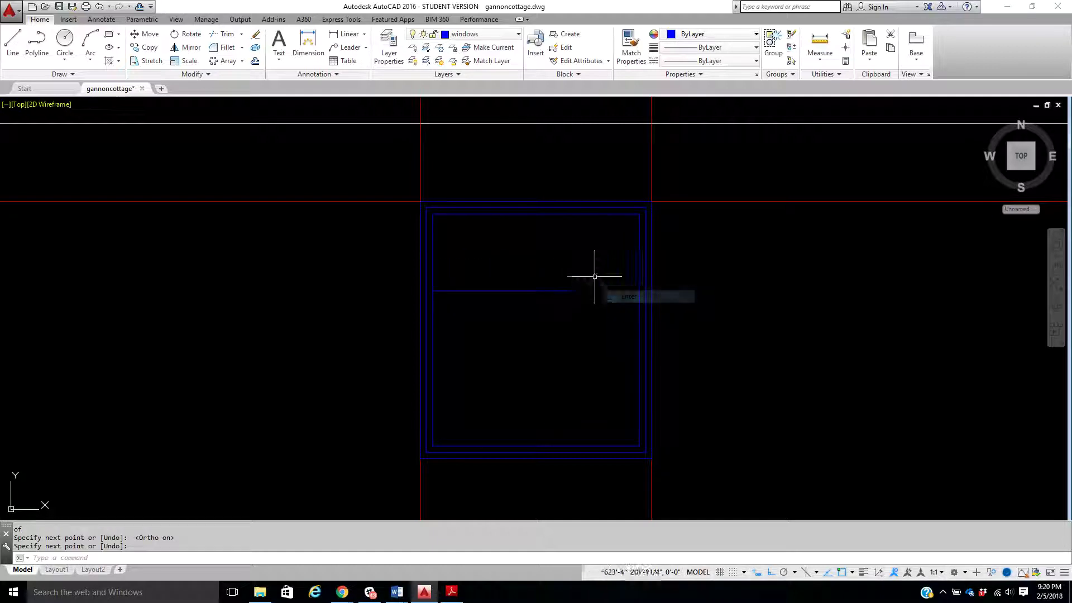
- Draw a second horizontal line from the lower node on the left inner edge
{"action": "right_click", "coordinate": [474, 241]}
{"action": "left_click", "coordinate": [488, 250]}
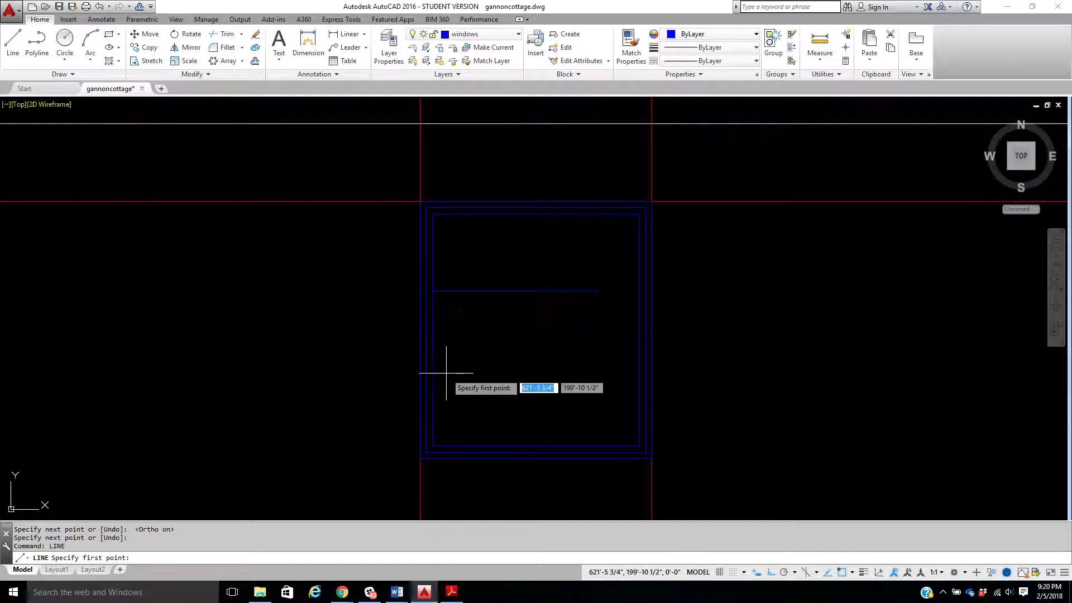
{"action": "type", "text": "NODE"}
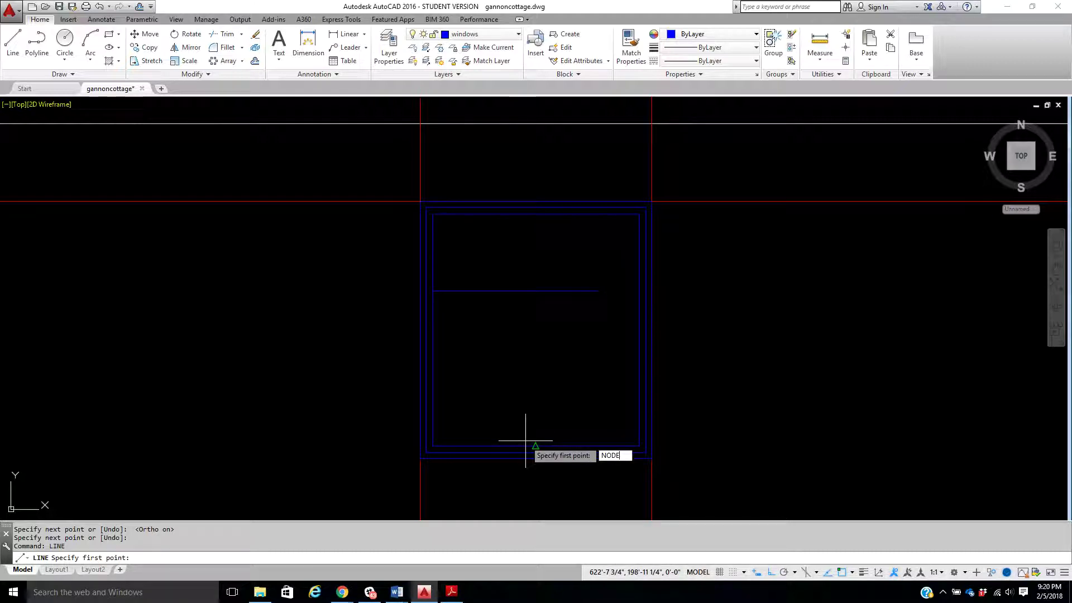
{"action": "key", "text": "Return"}
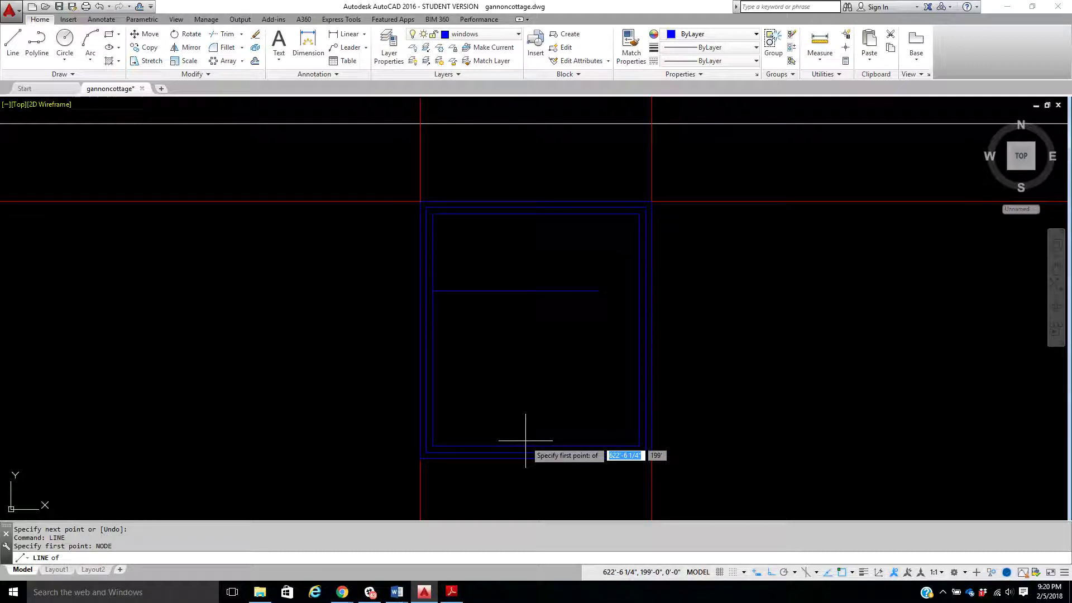
{"action": "left_click", "coordinate": [433, 368]}
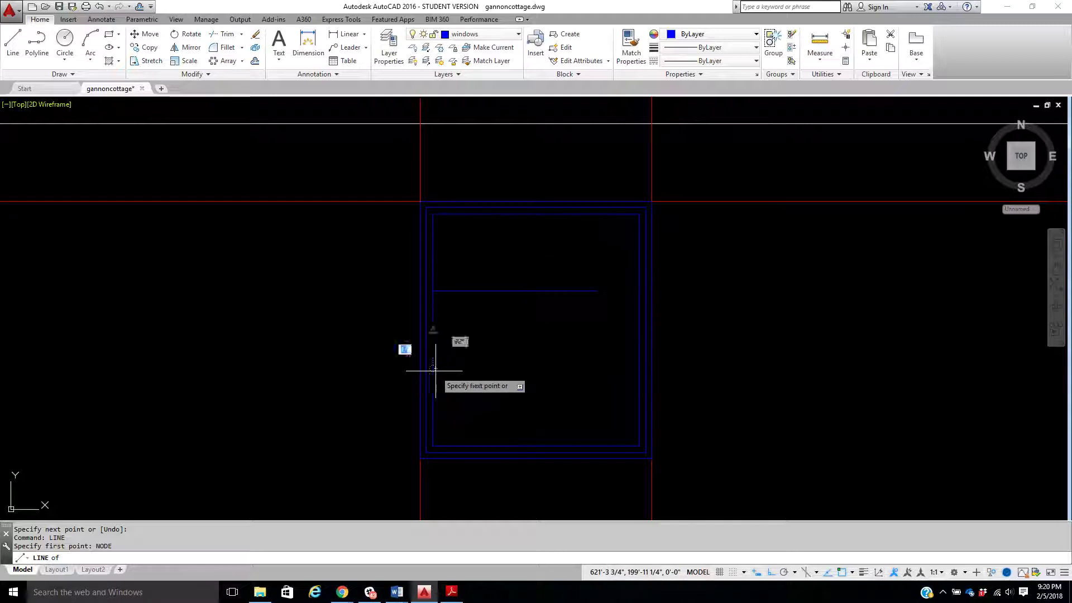
{"action": "right_click", "coordinate": [572, 368]}
{"action": "left_click", "coordinate": [596, 373]}
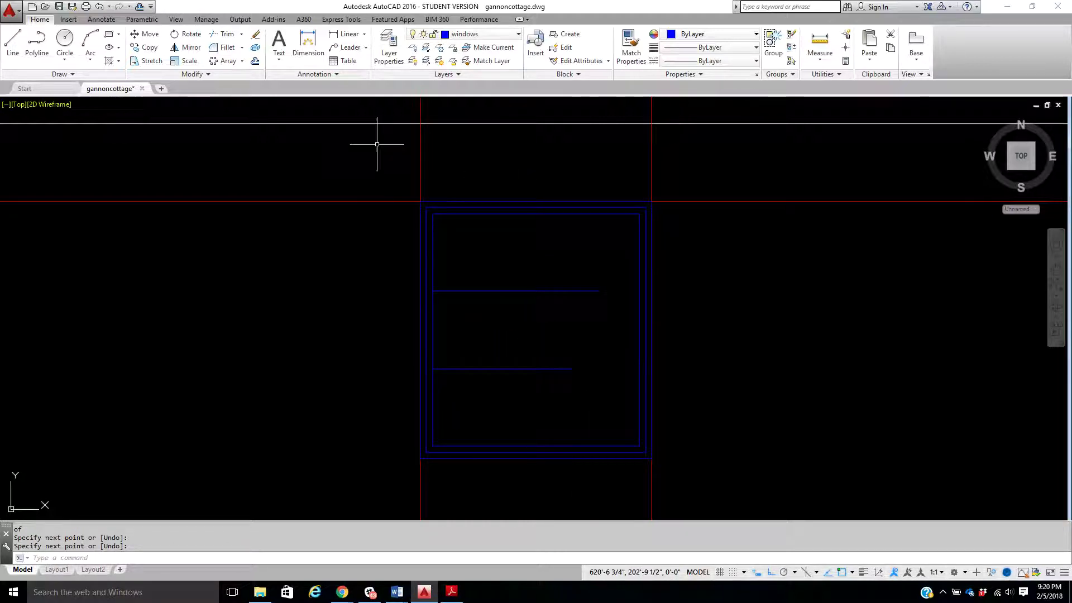
- Extend both horizontal divider lines to the window's right inner edge
{"action": "left_click", "coordinate": [241, 34]}
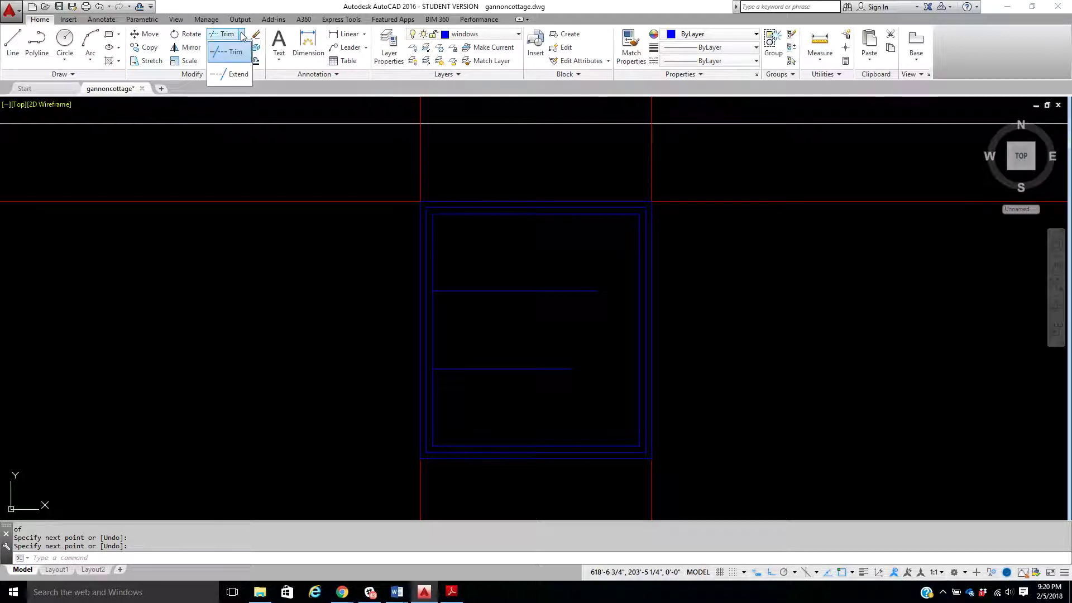
{"action": "left_click", "coordinate": [239, 73]}
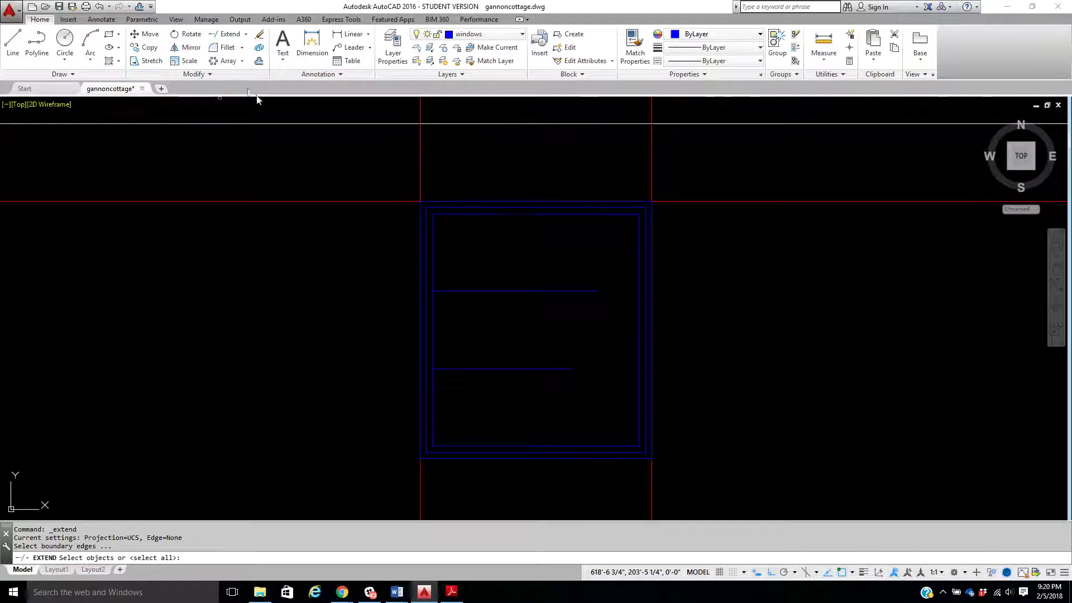
{"action": "key", "text": "Return"}
{"action": "left_click", "coordinate": [573, 273]}
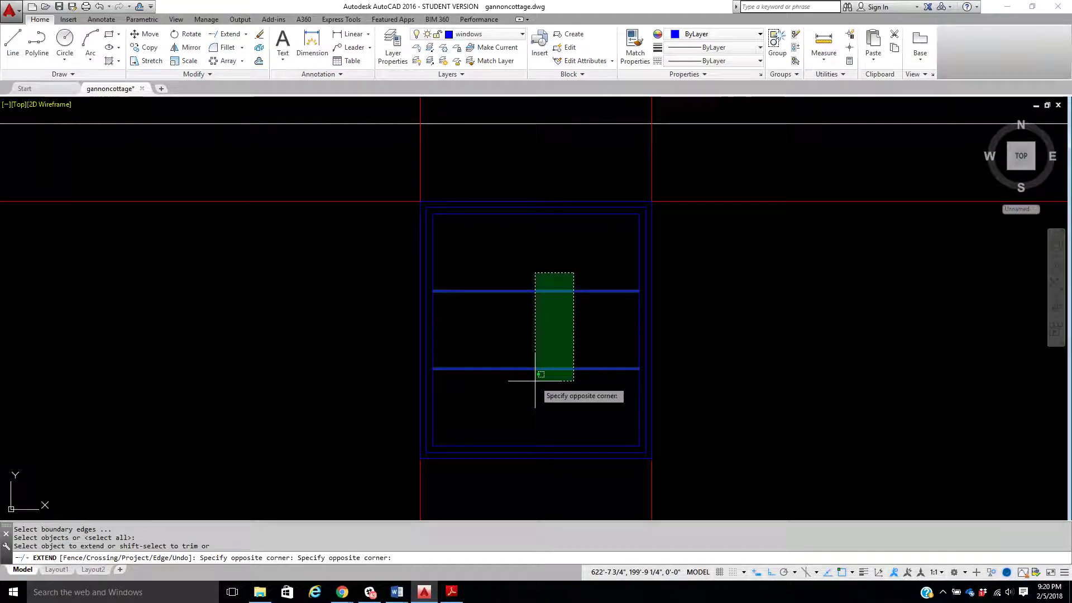
{"action": "left_click", "coordinate": [535, 382]}
{"action": "right_click", "coordinate": [551, 328]}
{"action": "left_click", "coordinate": [565, 334]}
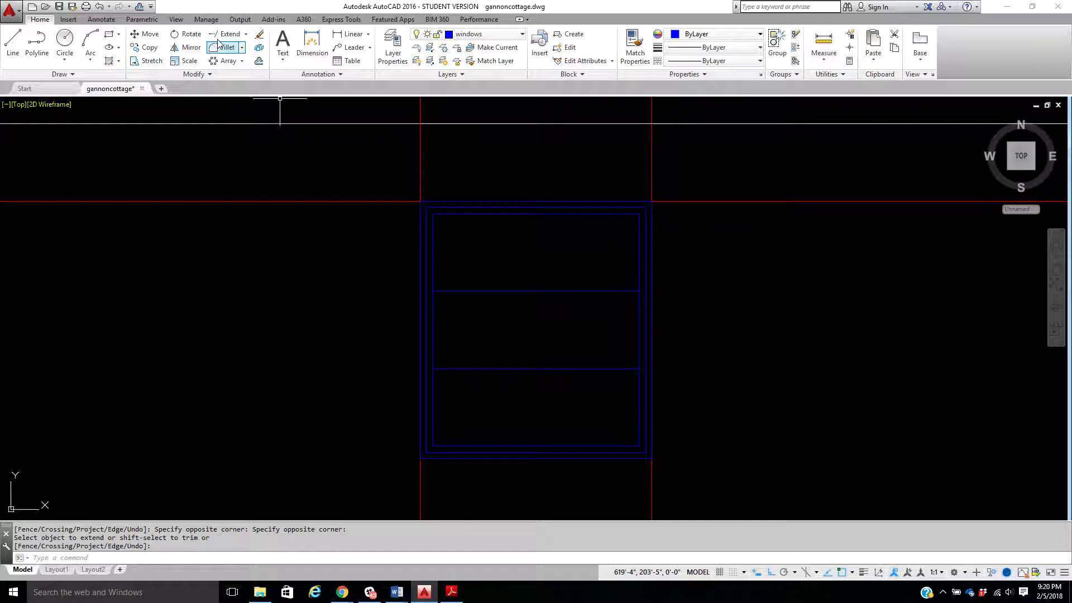
- Offset the upper divider 1/2" above and below
{"action": "left_click", "coordinate": [259, 61]}
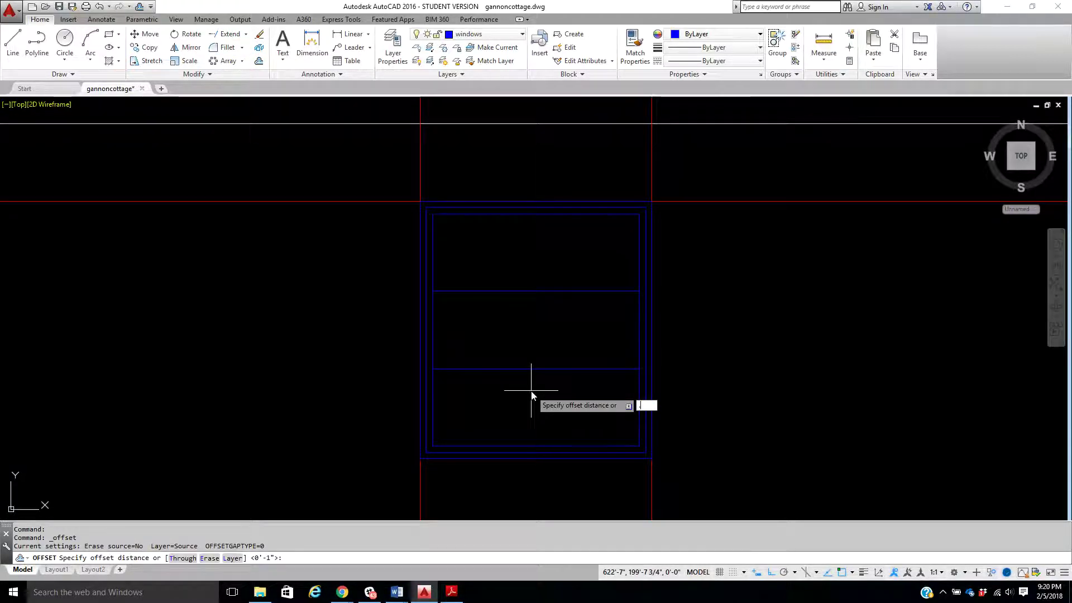
{"action": "key", "text": "Return"}
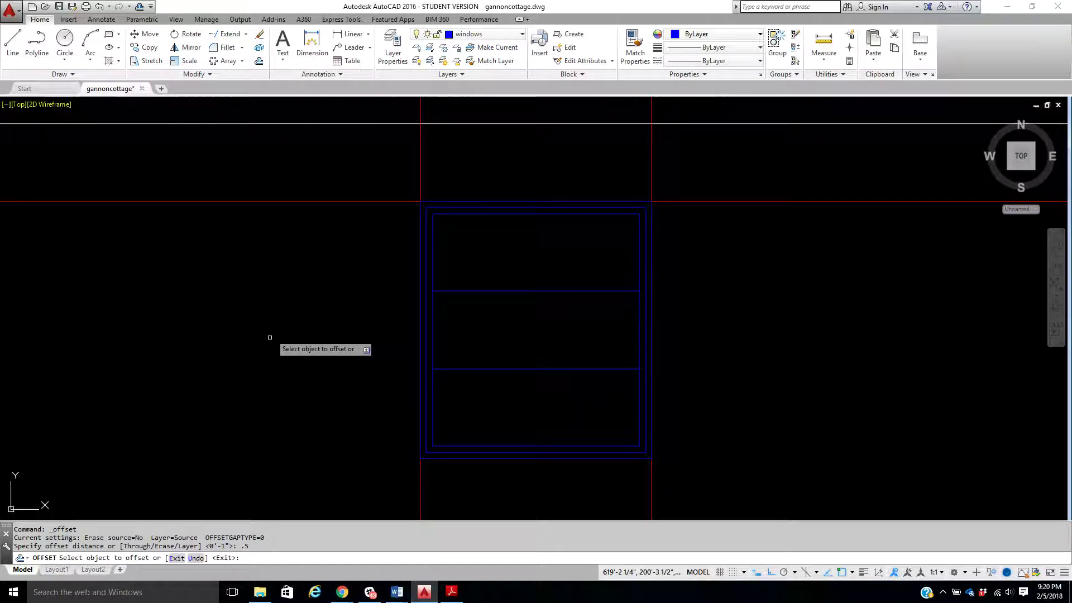
{"action": "left_click", "coordinate": [468, 290]}
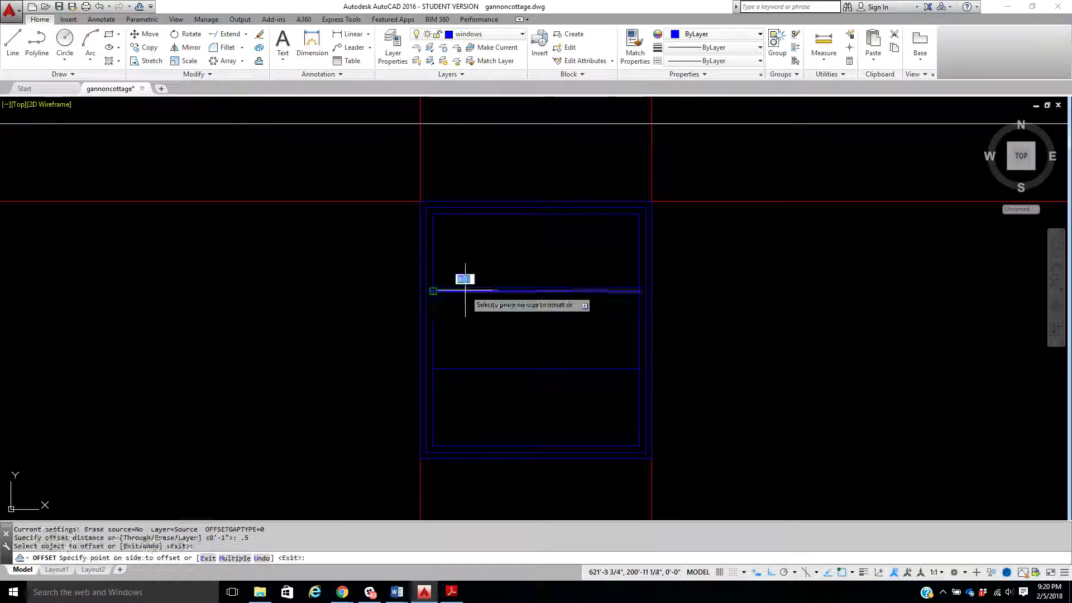
{"action": "left_click", "coordinate": [479, 241]}
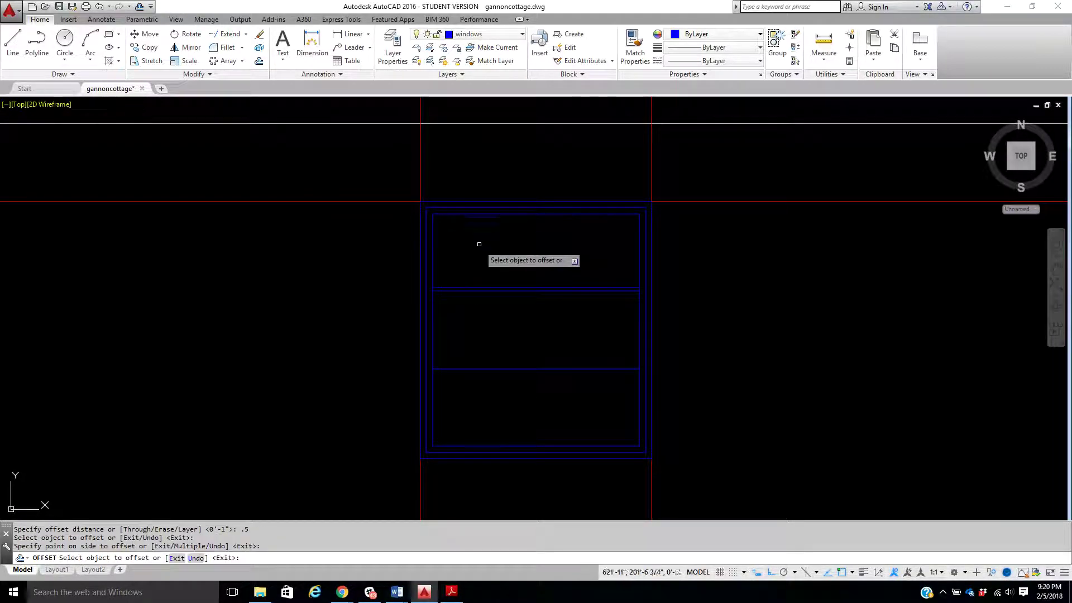
{"action": "left_click", "coordinate": [478, 290]}
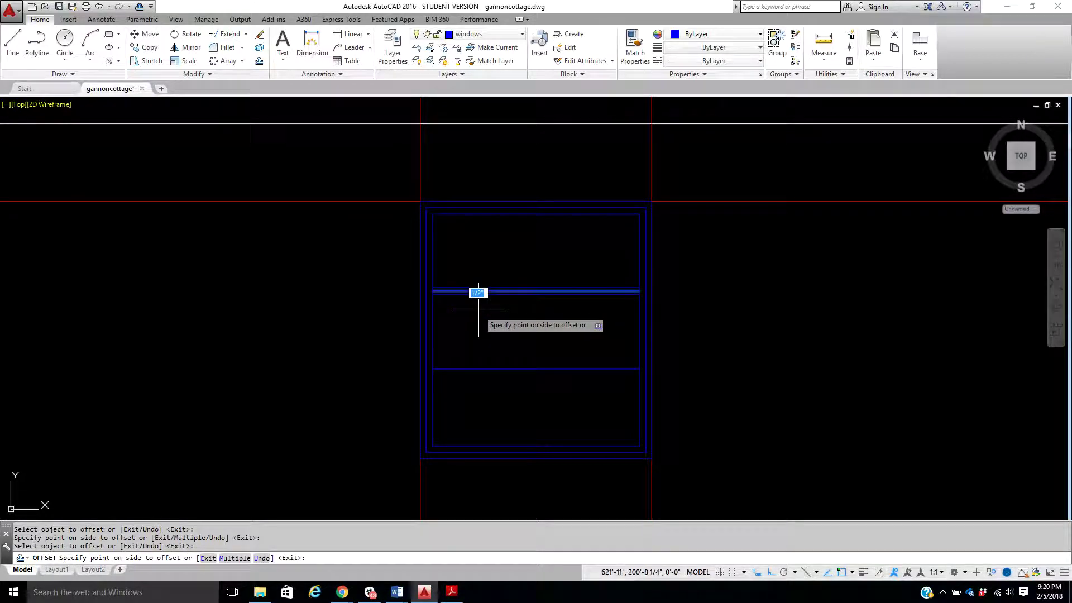
{"action": "left_click", "coordinate": [478, 307]}
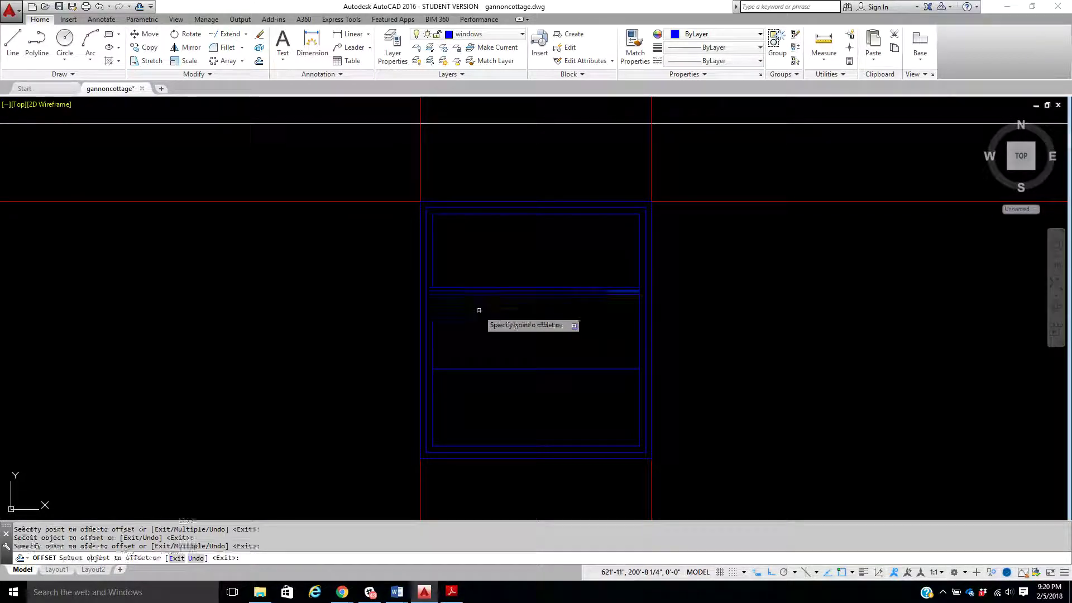
- Offset the lower divider 1/2" above and below
{"action": "left_click", "coordinate": [508, 369]}
{"action": "left_click", "coordinate": [510, 341]}
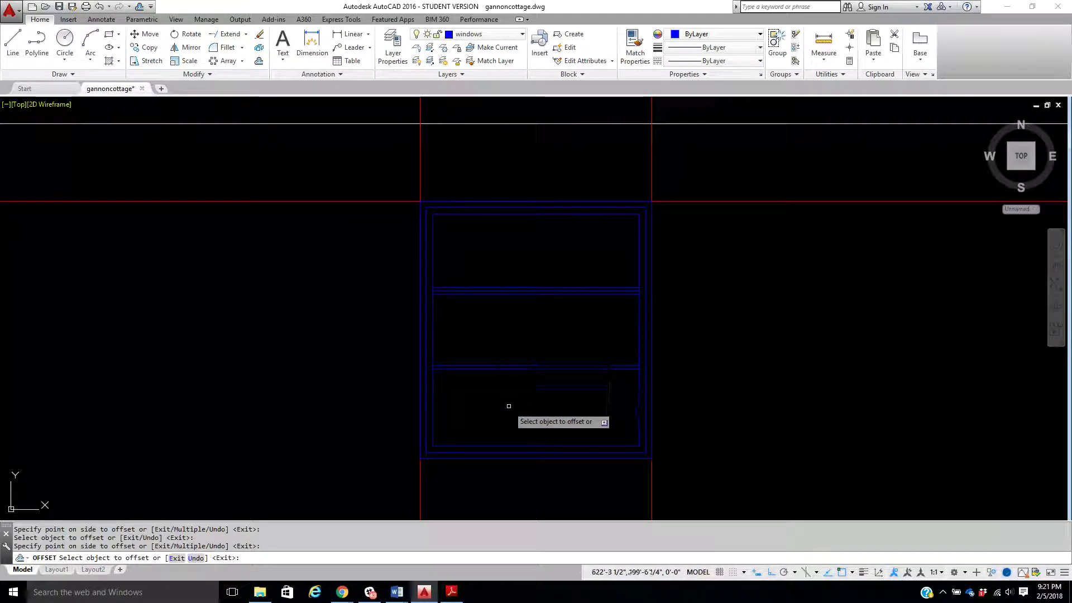
{"action": "scroll", "coordinate": [510, 406], "scroll_direction": "up", "scroll_amount": 4}
{"action": "left_click", "coordinate": [508, 311]}
{"action": "left_click", "coordinate": [496, 368]}
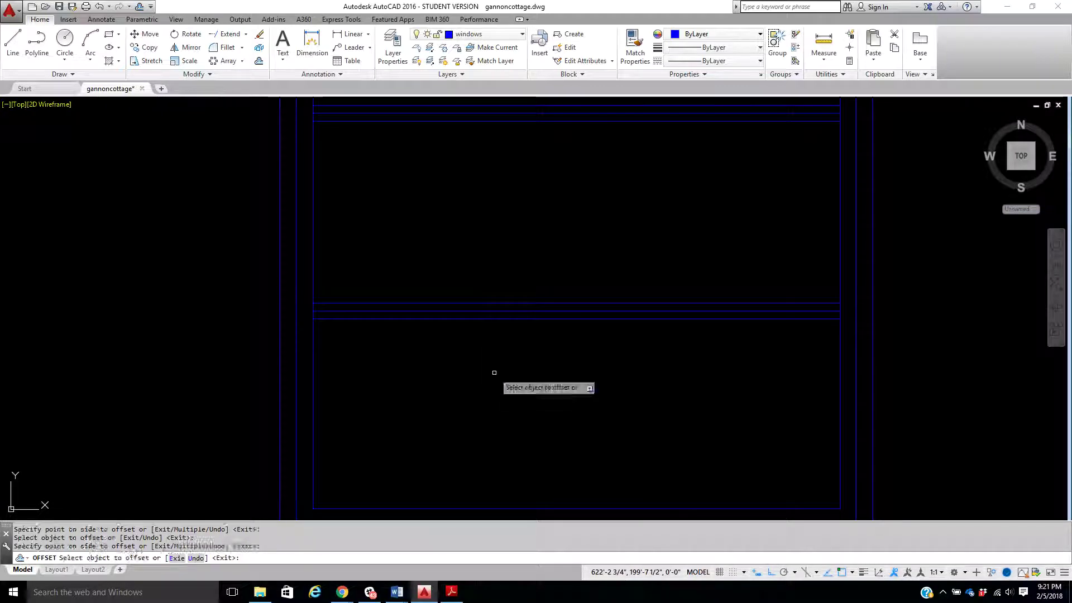
{"action": "right_click", "coordinate": [516, 288]}
{"action": "left_click", "coordinate": [527, 294]}
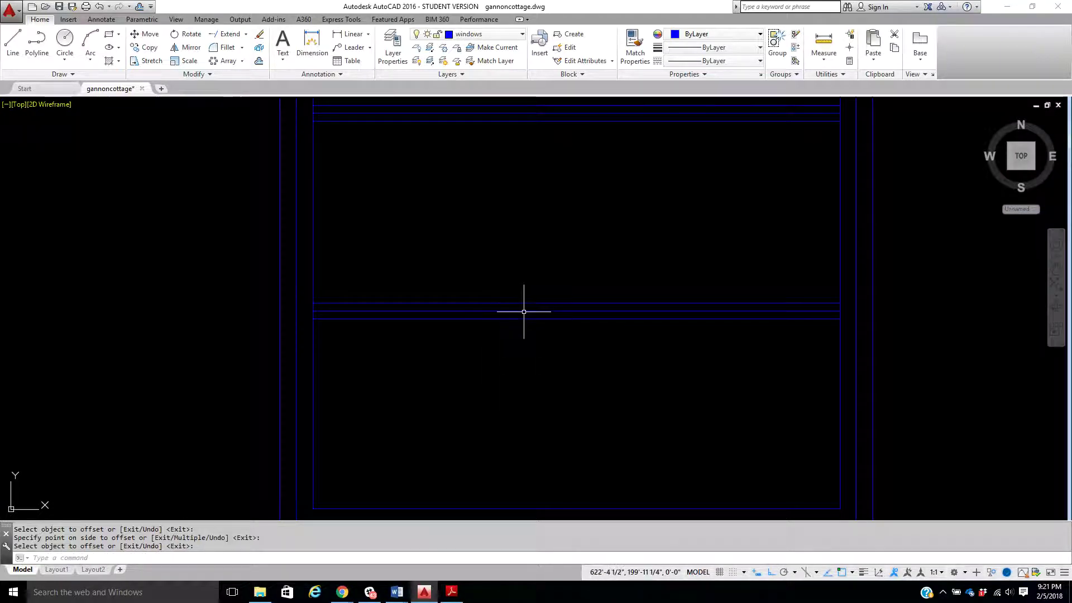
- Delete the two original divider lines, leaving the doubled mullions
{"action": "left_click", "coordinate": [523, 311]}
{"action": "middle_click_drag", "start_coordinate": [522, 198], "coordinate": [497, 294]}
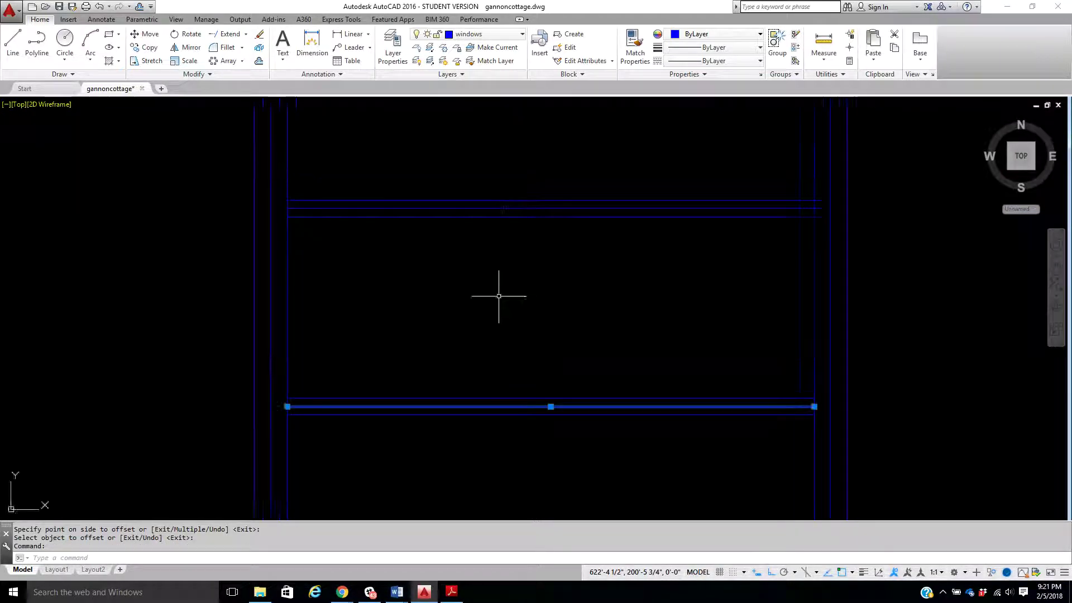
{"action": "left_click", "coordinate": [502, 208]}
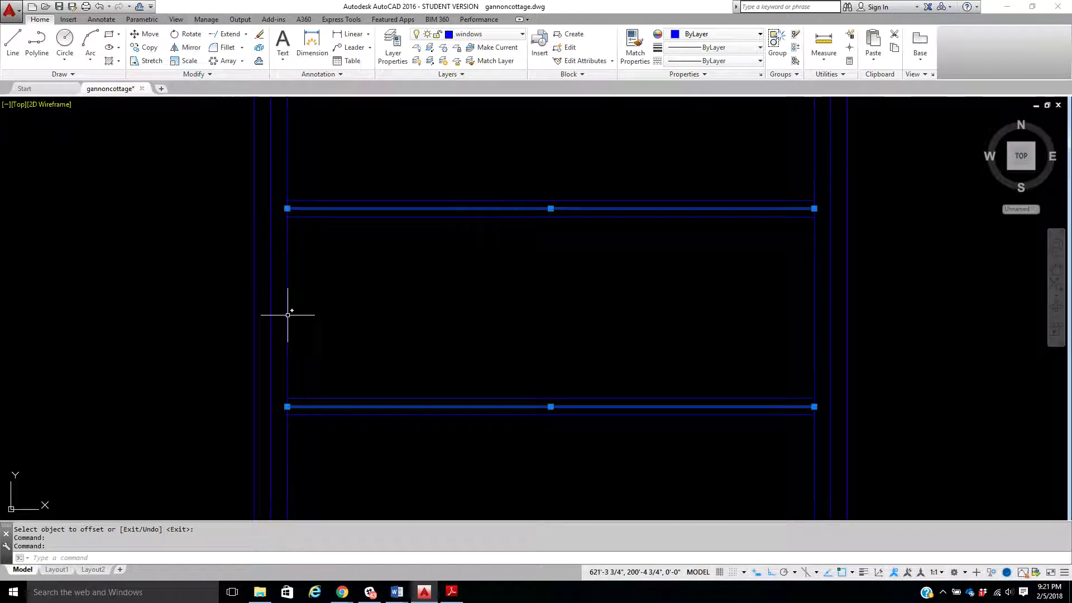
{"action": "key", "text": "Delete"}
{"action": "scroll", "coordinate": [431, 287], "scroll_direction": "down", "scroll_amount": 2}
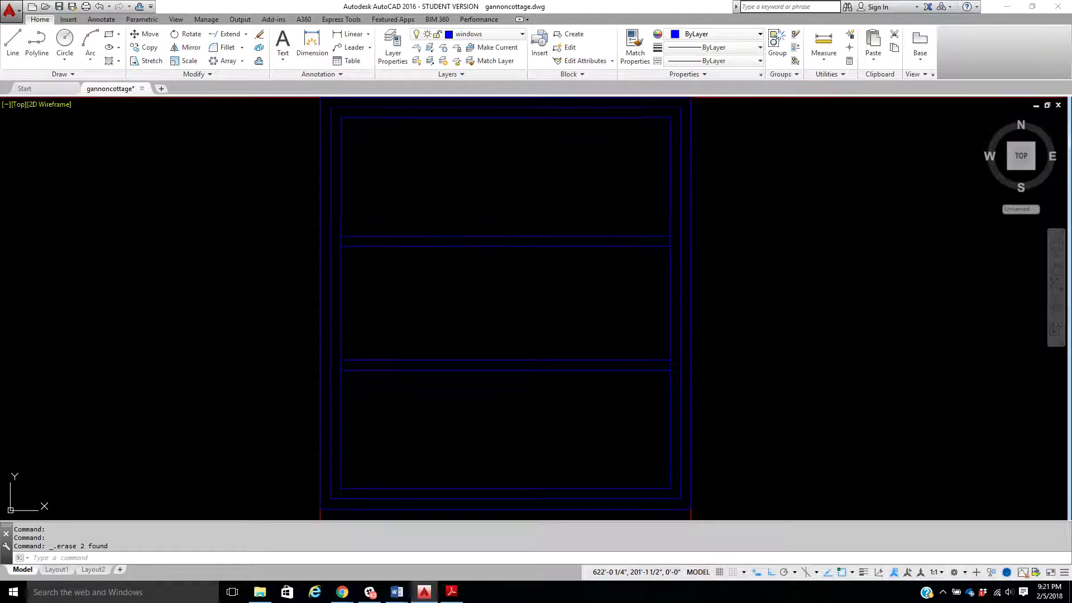
- Make 'hidden' the current layer instead of 'windows'
{"action": "middle_click_drag", "start_coordinate": [429, 225], "coordinate": [413, 220]}
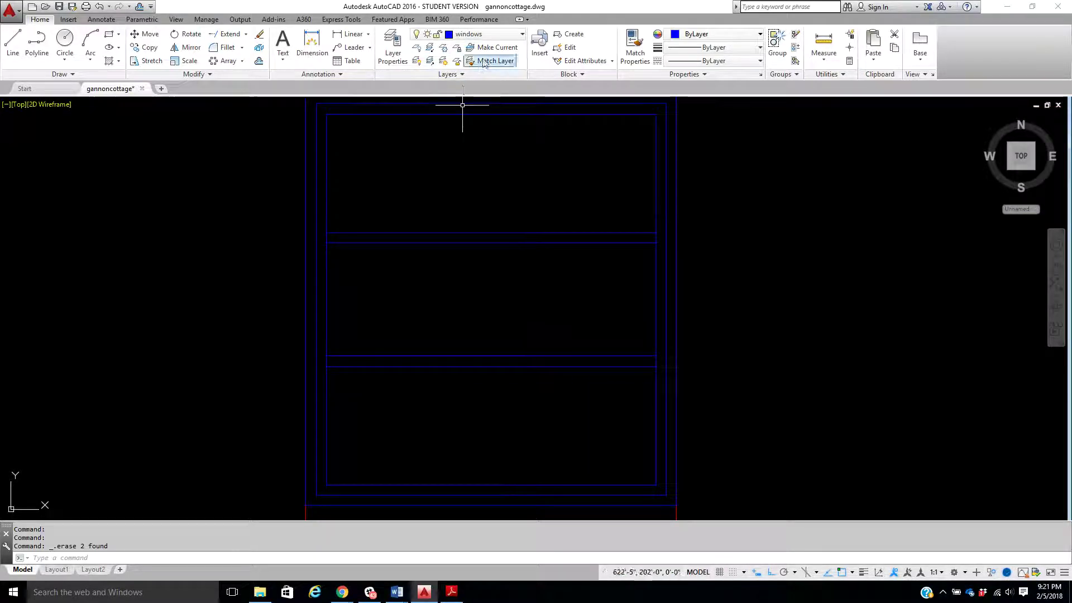
{"action": "left_click", "coordinate": [507, 37]}
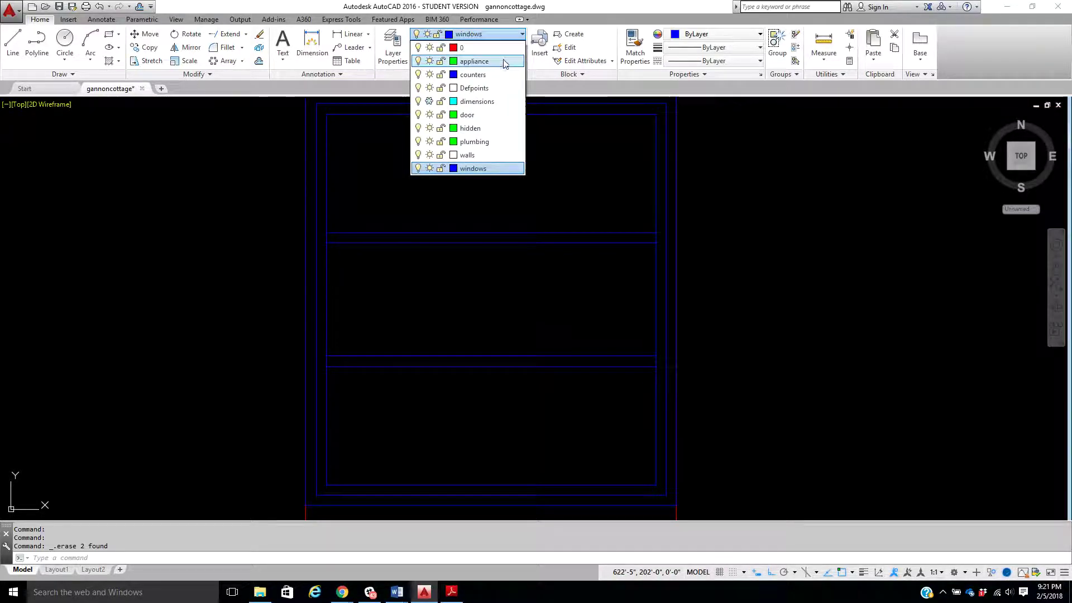
{"action": "left_click", "coordinate": [472, 128]}
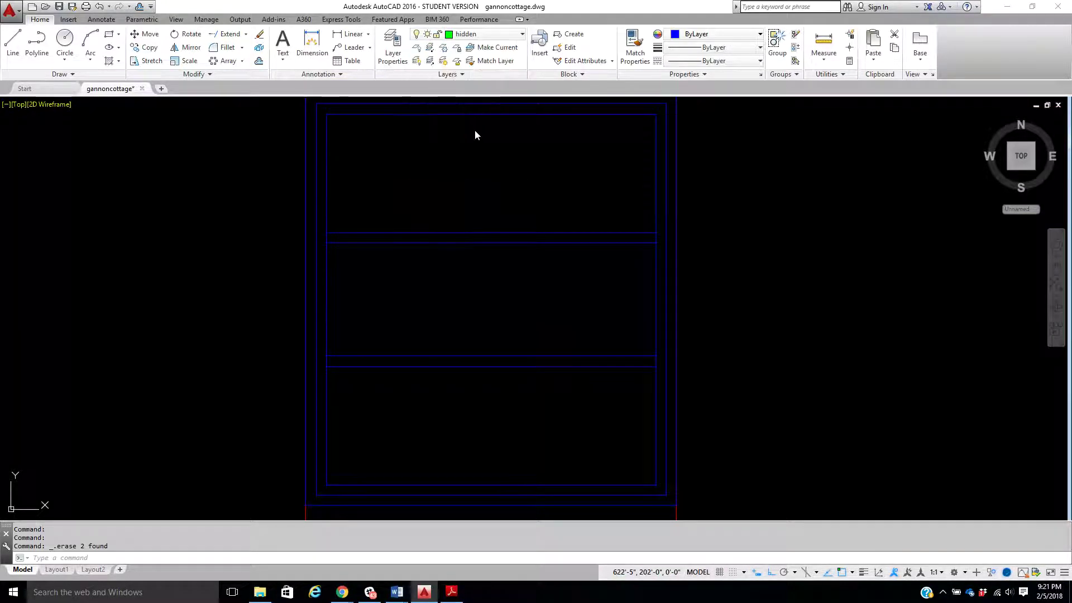
{"action": "scroll", "coordinate": [481, 151], "scroll_direction": "down", "scroll_amount": 3}
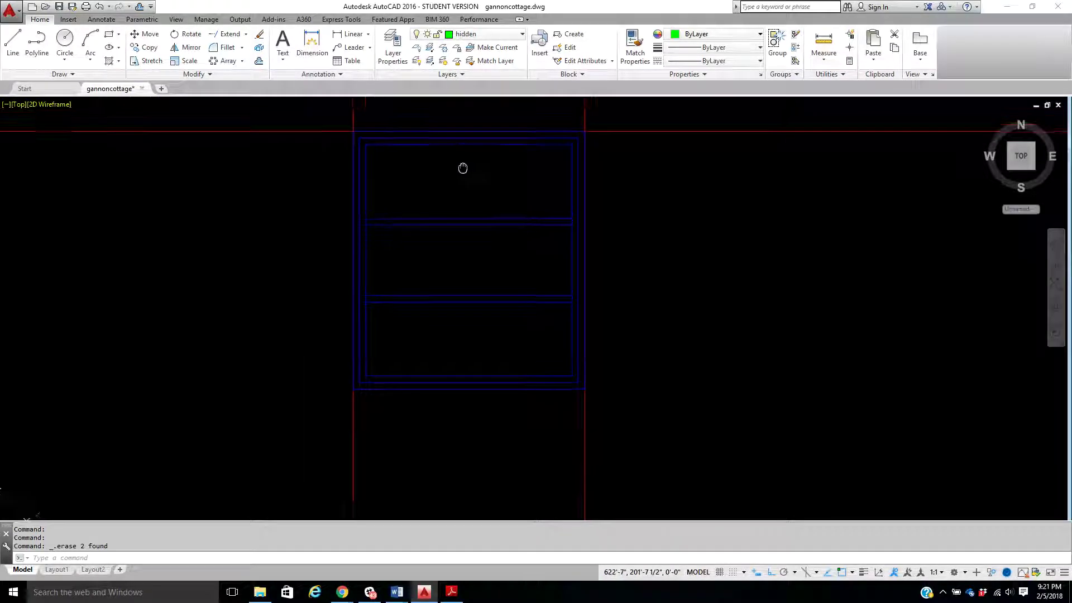
- Draw an inverted V in the top pane from its bottom corners to the top middle, Ortho off
{"action": "left_click", "coordinate": [13, 44]}
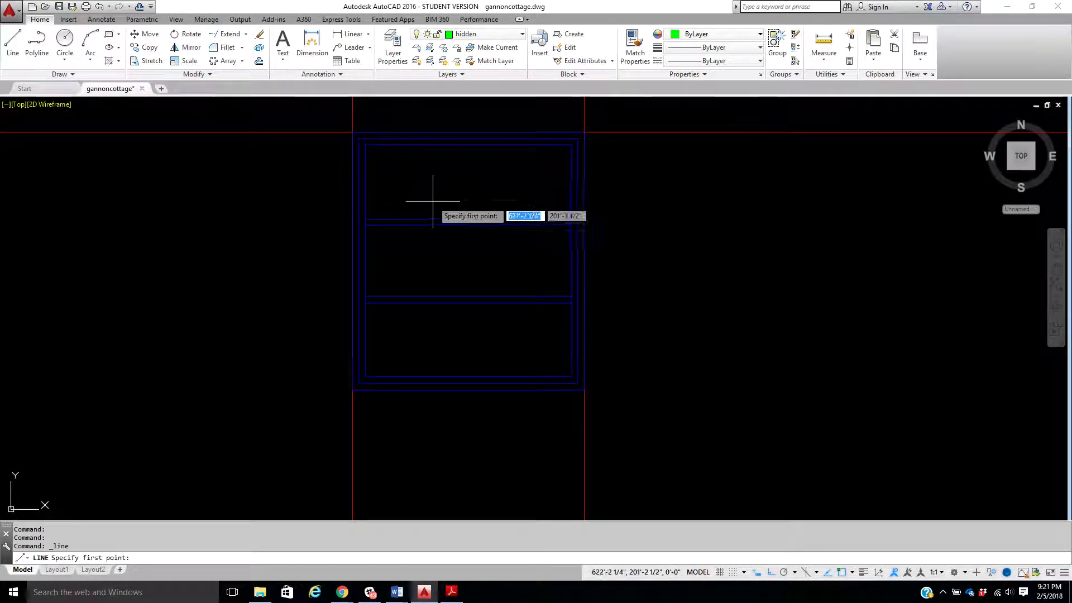
{"action": "left_click", "coordinate": [366, 219]}
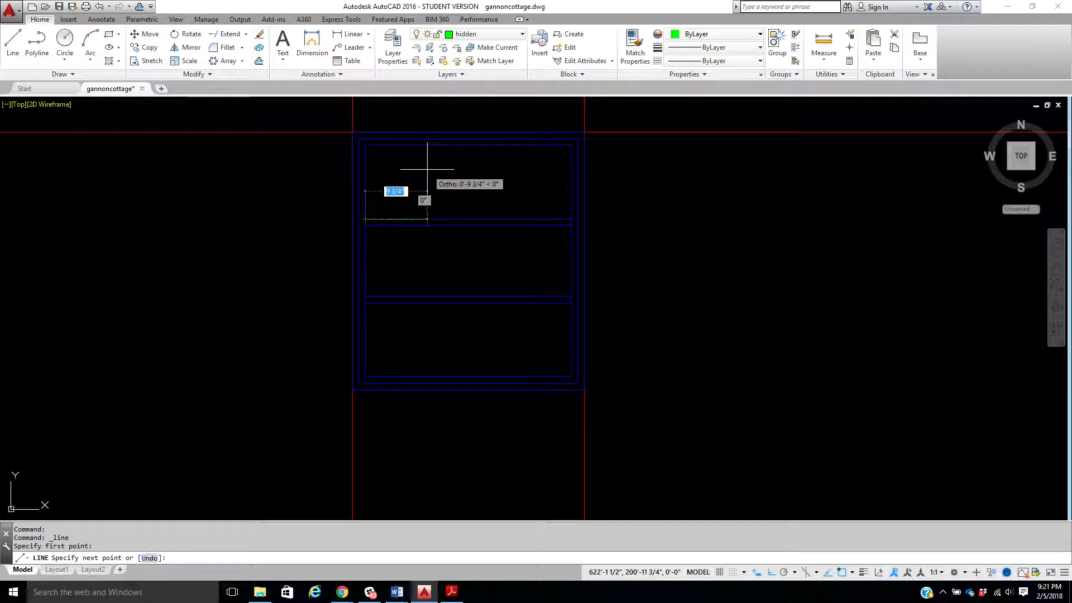
{"action": "key", "text": "F8"}
{"action": "left_click", "coordinate": [468, 145]}
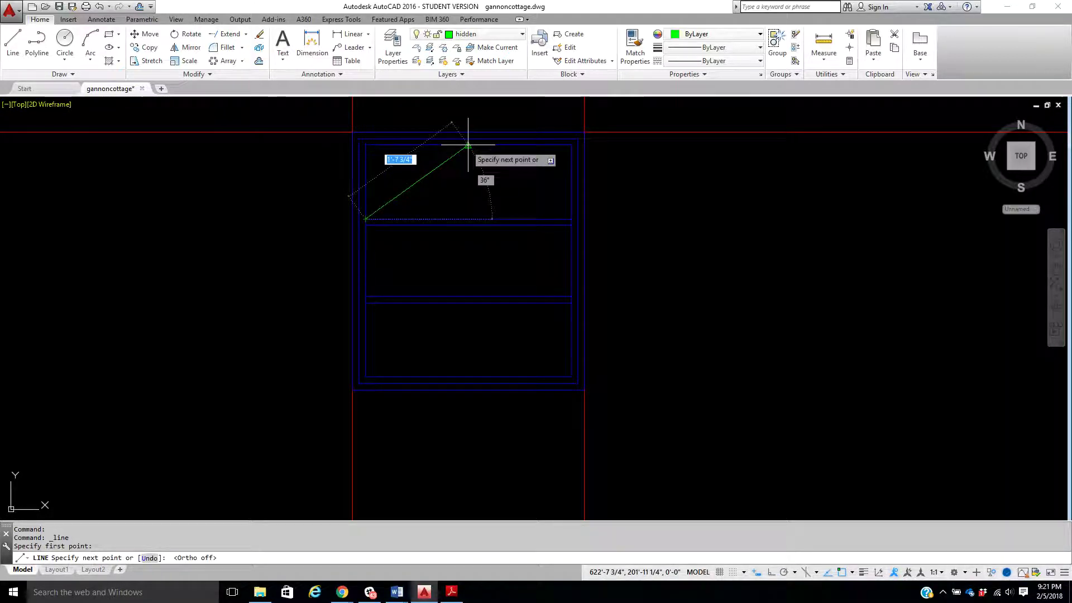
{"action": "left_click", "coordinate": [568, 218]}
{"action": "right_click", "coordinate": [574, 221]}
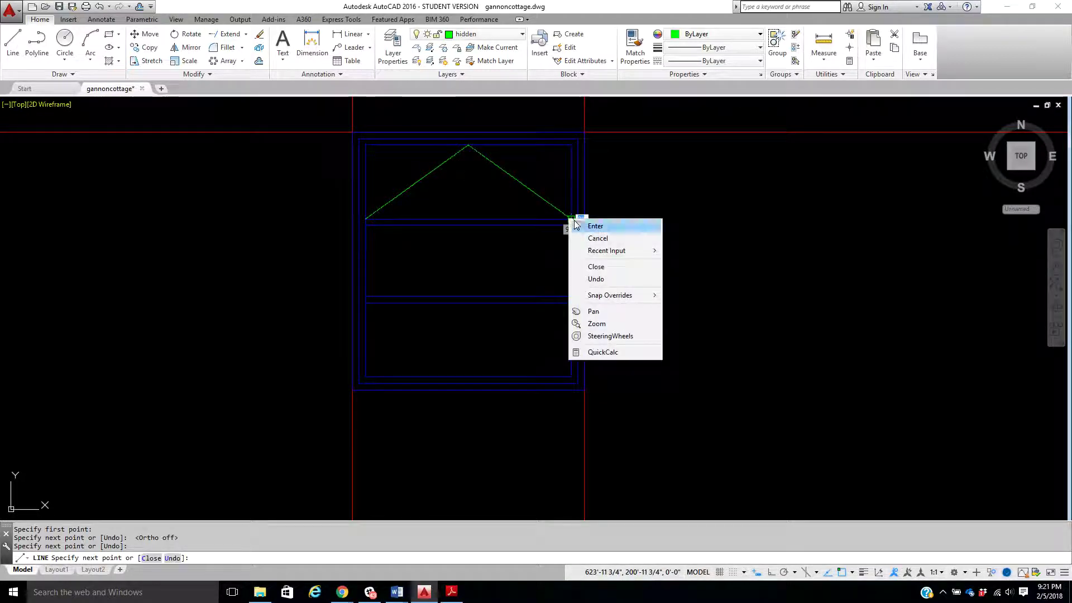
{"action": "left_click", "coordinate": [578, 227]}
{"action": "right_click", "coordinate": [488, 249]}
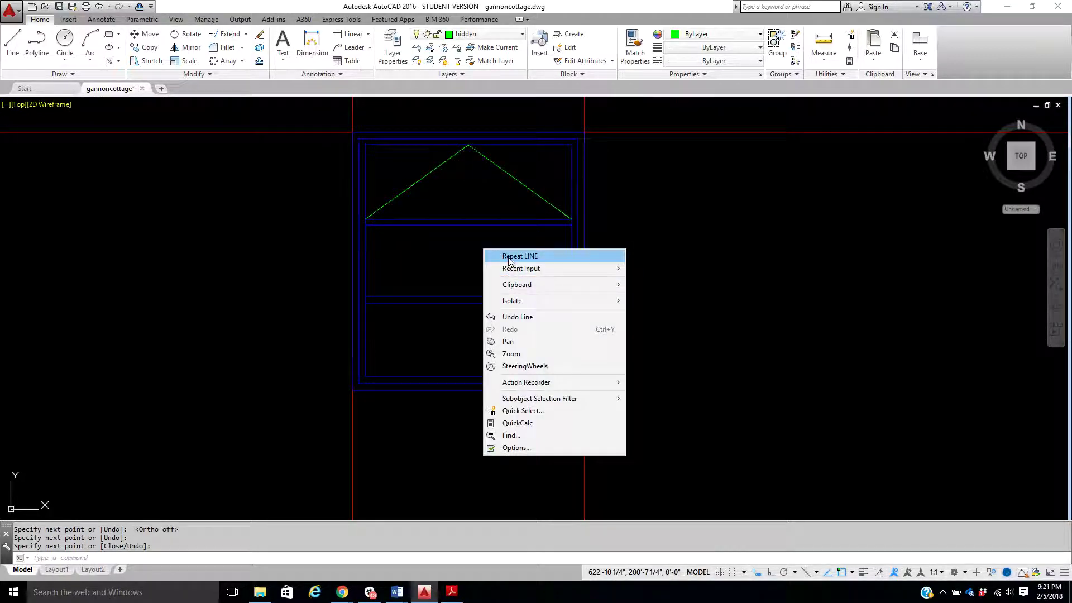
{"action": "left_click", "coordinate": [505, 254]}
- Draw the middle pane's two legs from its top midpoint down to both bottom corners
{"action": "left_click", "coordinate": [468, 225]}
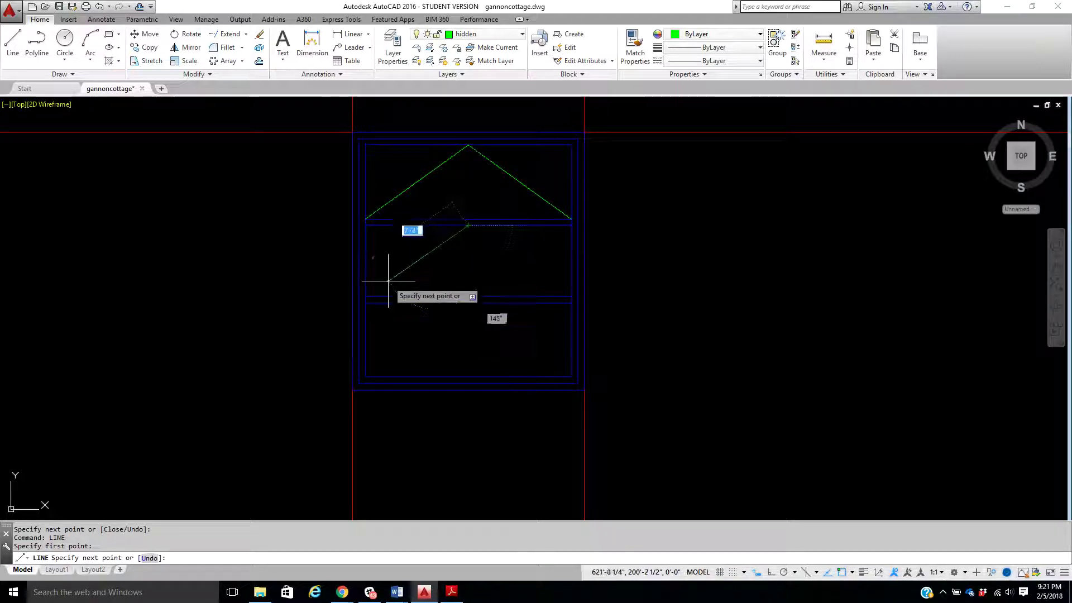
{"action": "left_click", "coordinate": [366, 295]}
{"action": "right_click", "coordinate": [367, 293]}
{"action": "left_click", "coordinate": [391, 299]}
{"action": "right_click", "coordinate": [476, 236]}
{"action": "left_click", "coordinate": [489, 243]}
{"action": "left_click", "coordinate": [468, 226]}
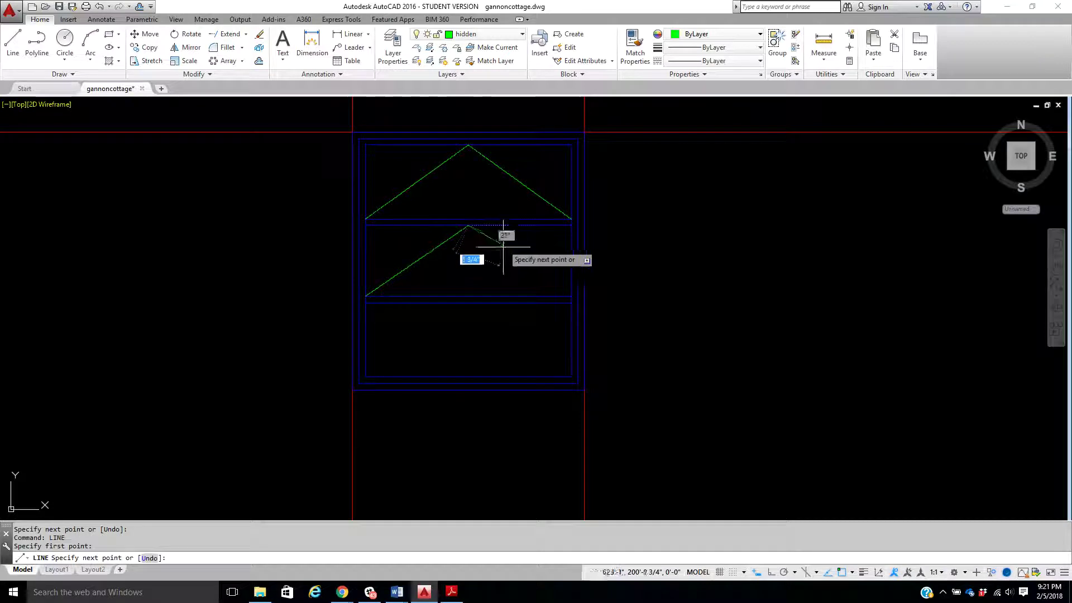
{"action": "left_click", "coordinate": [555, 286]}
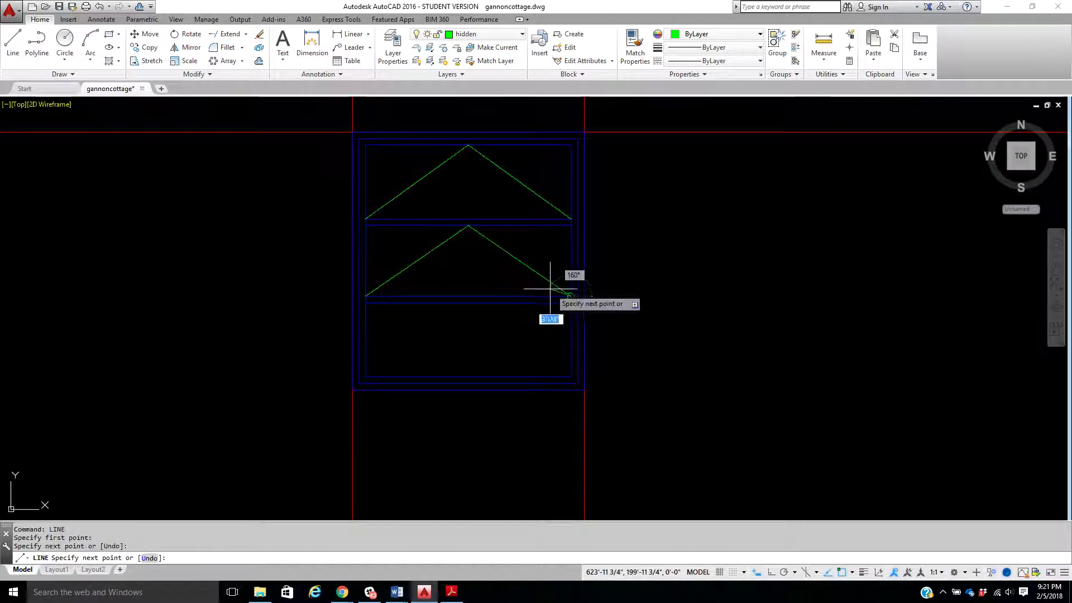
{"action": "right_click", "coordinate": [556, 290]}
{"action": "left_click", "coordinate": [560, 295]}
{"action": "right_click", "coordinate": [479, 283]}
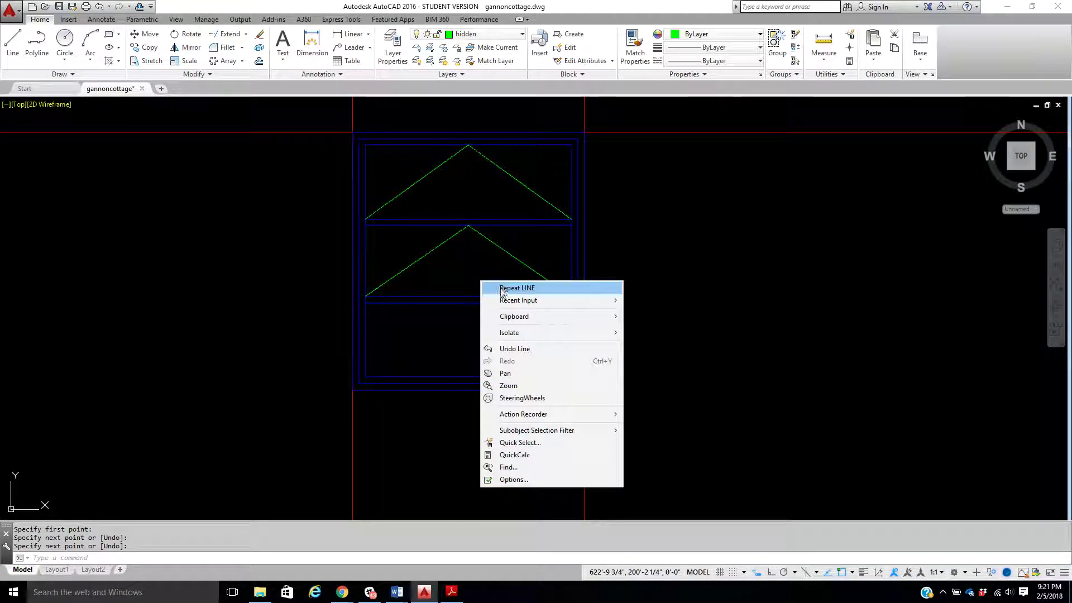
{"action": "left_click", "coordinate": [494, 286]}
- Draw the bottom pane's inverted V from its bottom-left corner, through the top middle, to the bottom-right
{"action": "left_click", "coordinate": [365, 377]}
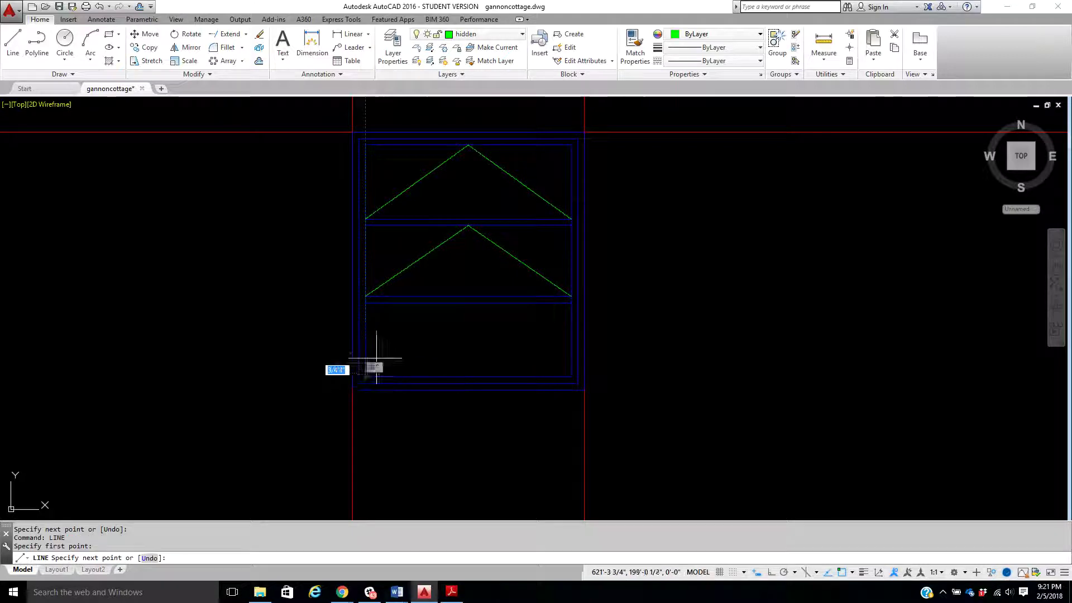
{"action": "left_click", "coordinate": [468, 303]}
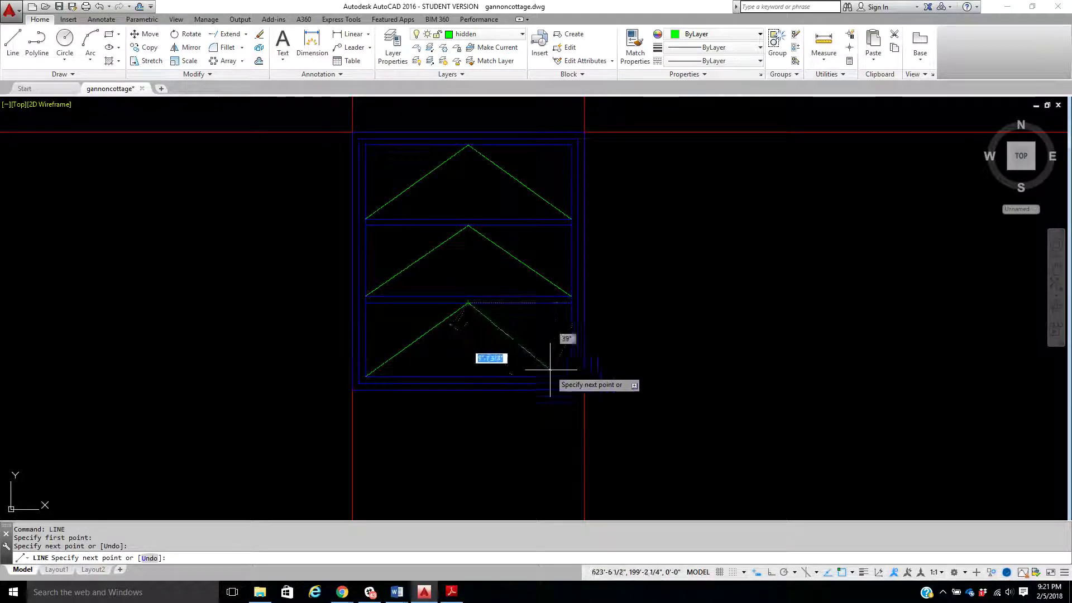
{"action": "left_click", "coordinate": [571, 376]}
{"action": "right_click", "coordinate": [562, 360]}
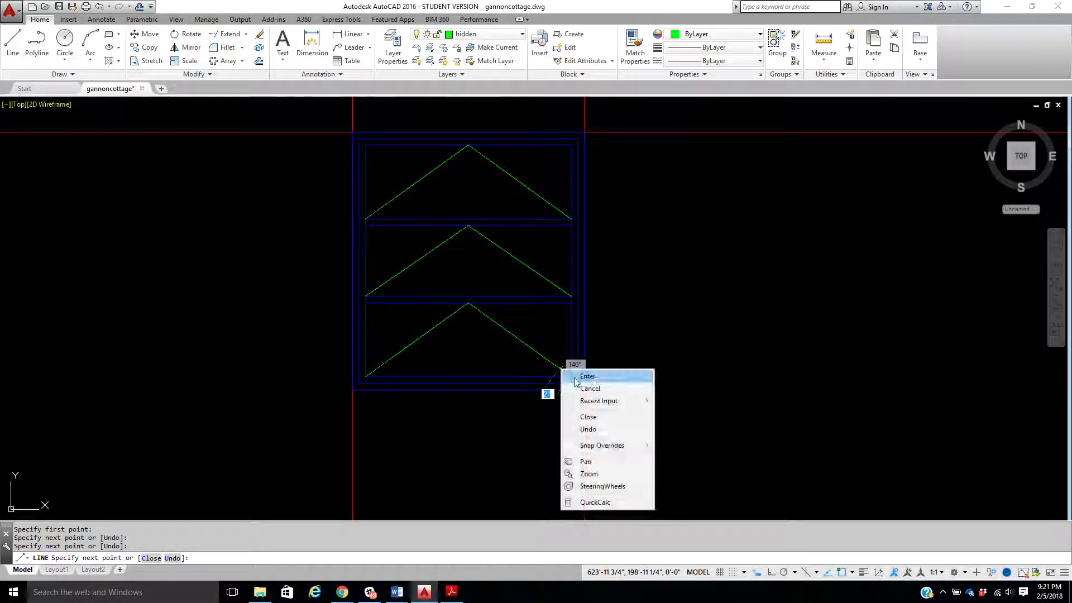
{"action": "left_click", "coordinate": [581, 374]}
{"action": "scroll", "coordinate": [542, 346], "scroll_direction": "down", "scroll_amount": 4}
{"action": "scroll", "coordinate": [522, 240], "scroll_direction": "up", "scroll_amount": 10}
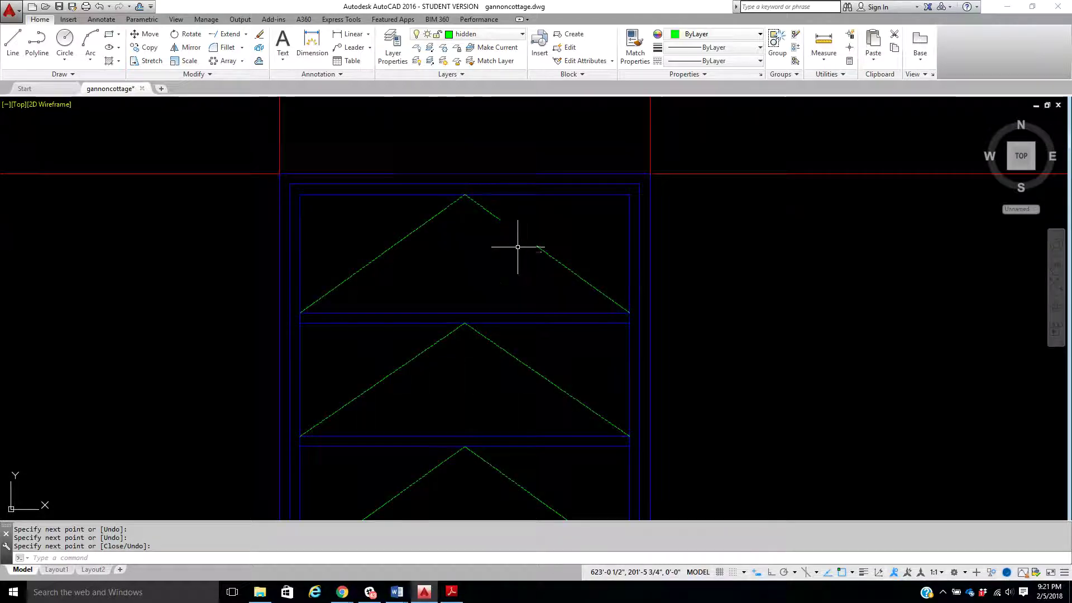
{"action": "scroll", "coordinate": [521, 276], "scroll_direction": "down", "scroll_amount": 8}
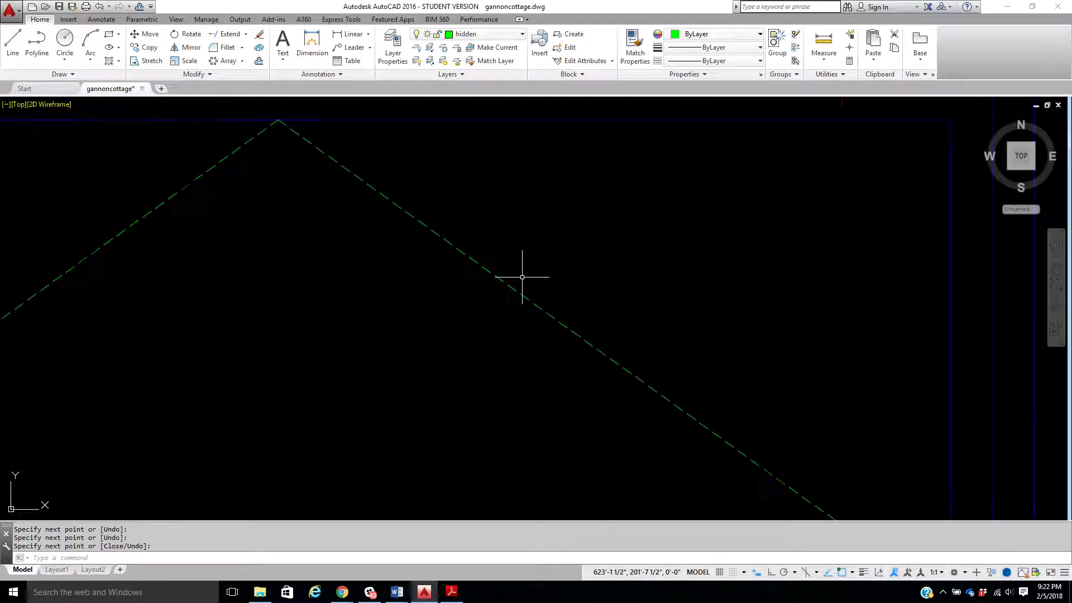
{"action": "middle_click_drag", "start_coordinate": [521, 275], "coordinate": [528, 214]}
{"action": "scroll", "coordinate": [527, 215], "scroll_direction": "down", "scroll_amount": 3}
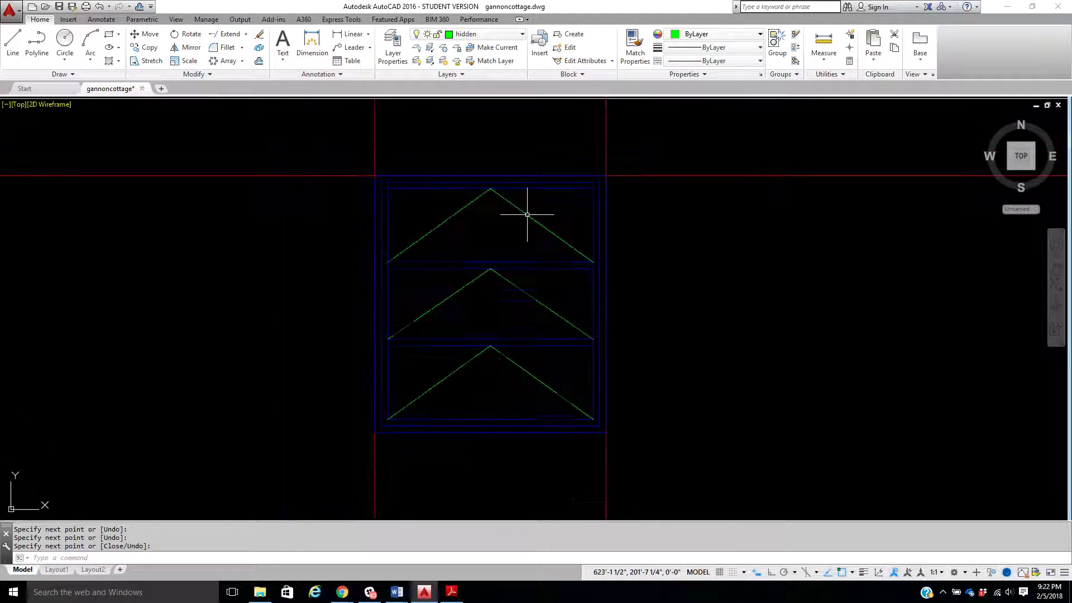
{"action": "scroll", "coordinate": [531, 223], "scroll_direction": "down", "scroll_amount": 2}
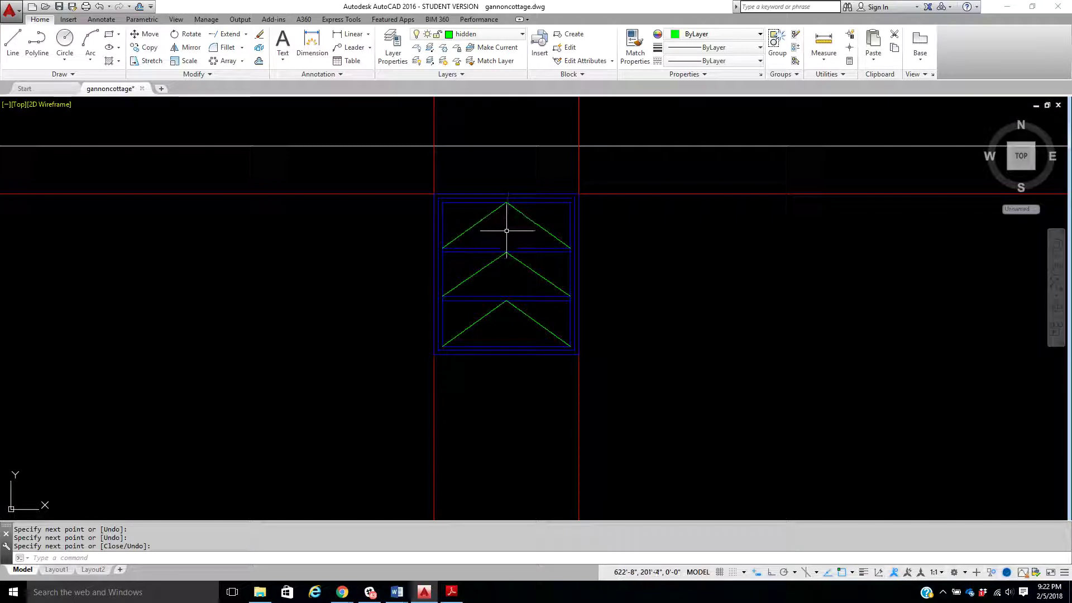
{"action": "middle_click_drag", "start_coordinate": [530, 274], "coordinate": [501, 276]}
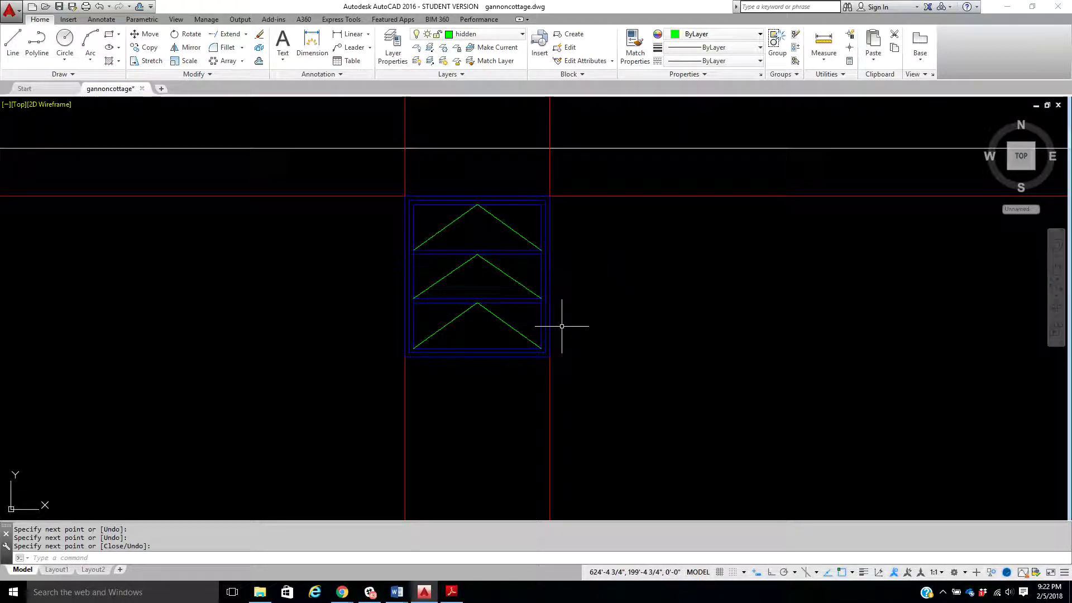
{"action": "scroll", "coordinate": [525, 239], "scroll_direction": "up", "scroll_amount": 2}
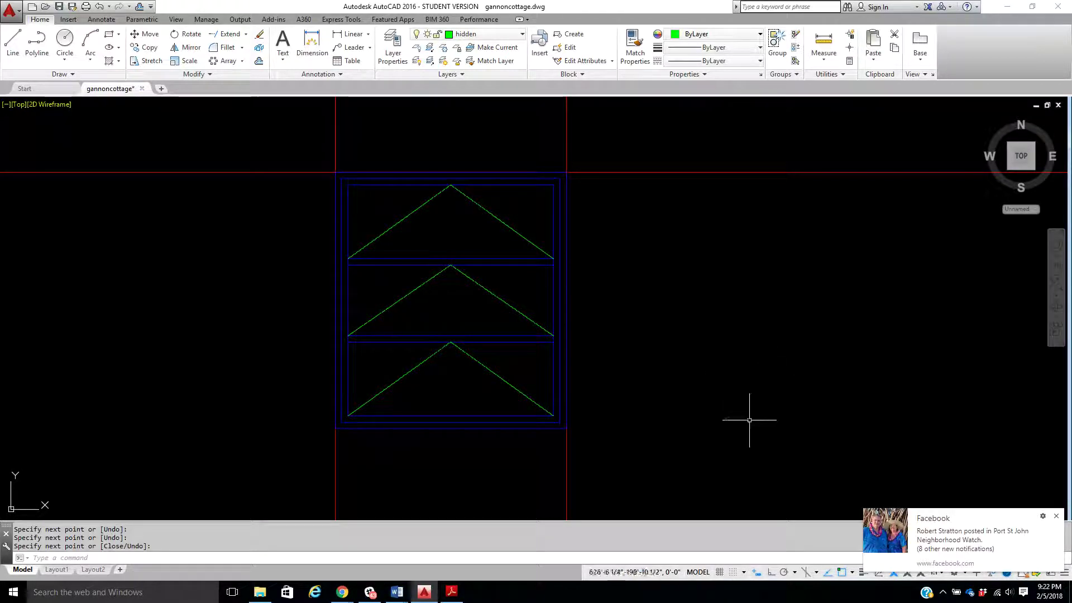
{"action": "left_click", "coordinate": [1055, 518]}
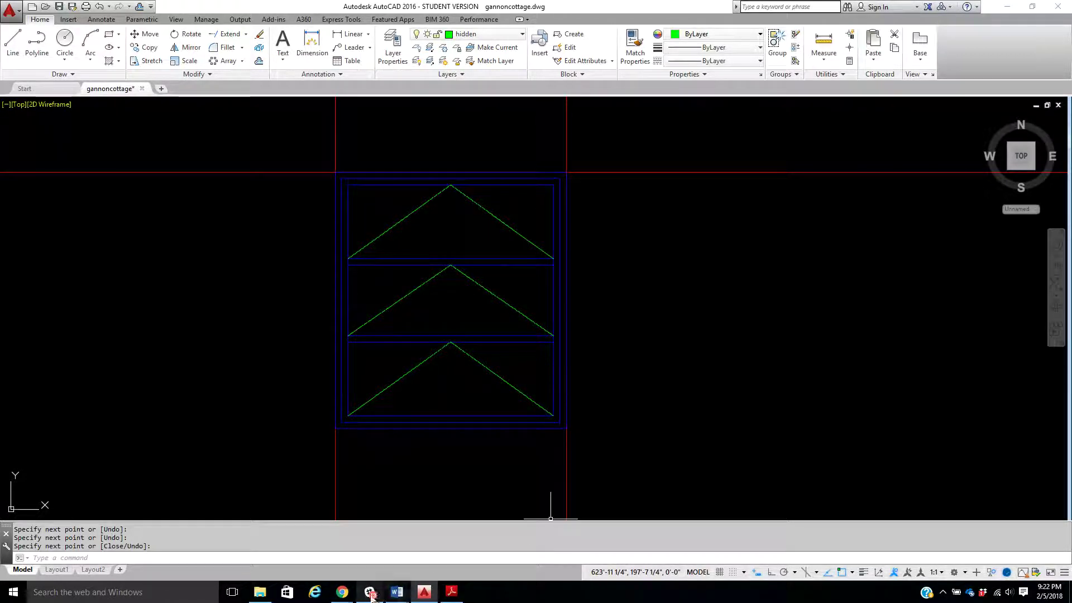
{"action": "mouse_move", "coordinate": [342, 592]}
{"action": "left_click", "coordinate": [374, 564]}
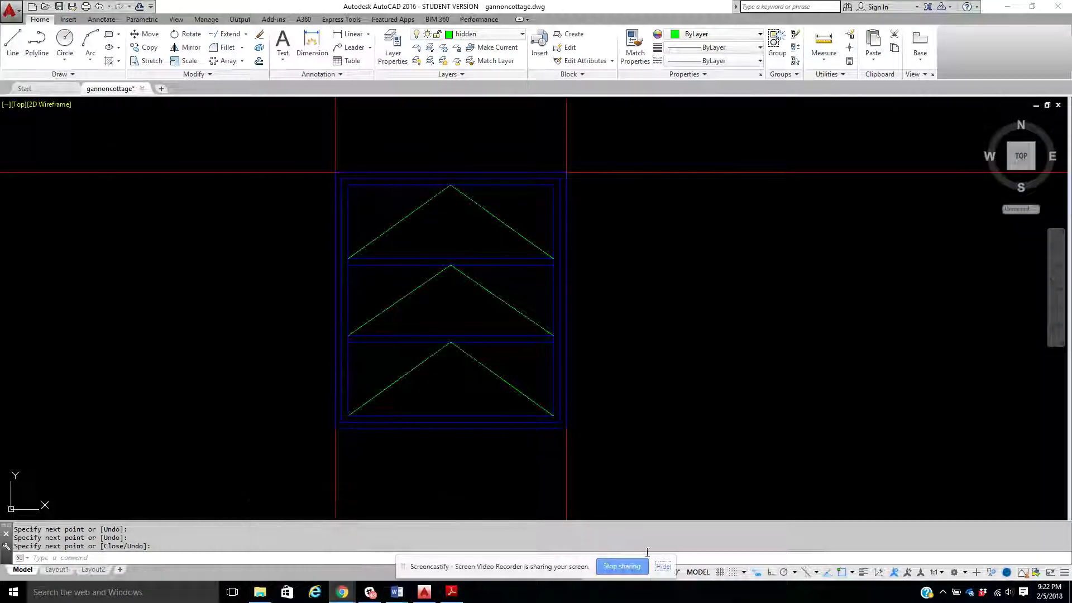